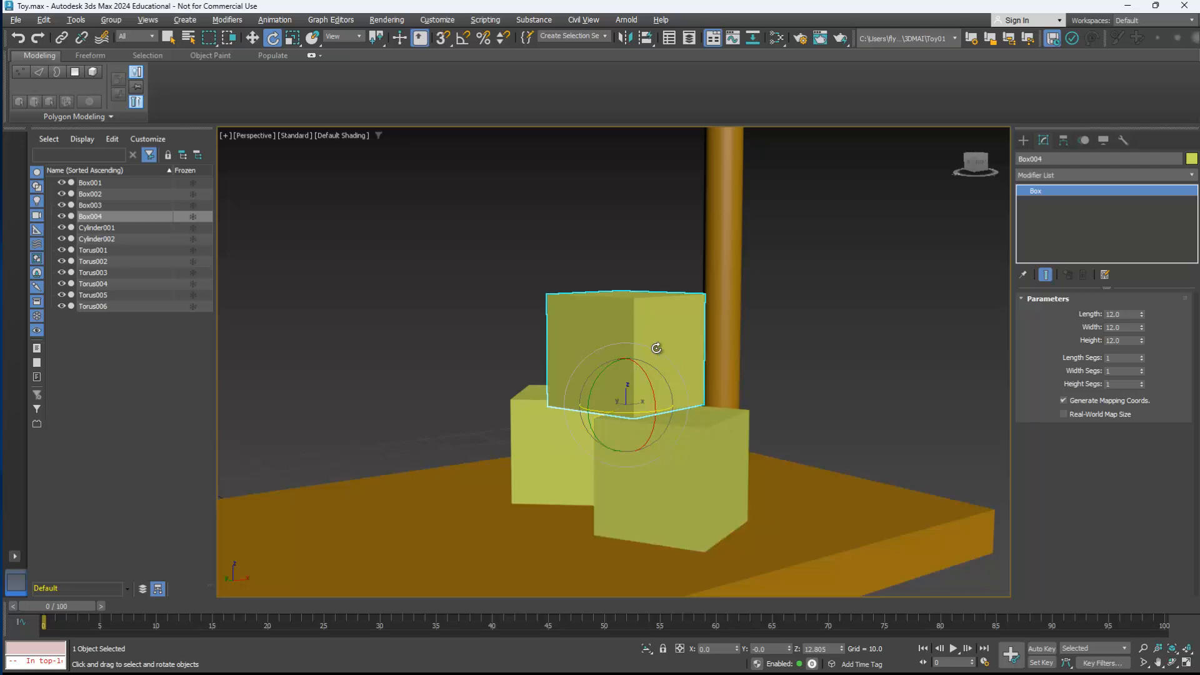
# Step: Add an Edit Poly modifier to the top box of the stack
pyautogui.moveTo(656, 349)
pyautogui.keyDown('alt'); pyautogui.mouseDown(button='middle')
pyautogui.moveTo(675, 353)
pyautogui.moveTo(636, 347)
pyautogui.mouseUp(button='middle'); pyautogui.keyUp('alt')
pyautogui.scroll(2, 616, 341)
pyautogui.scroll(2, 616, 342)
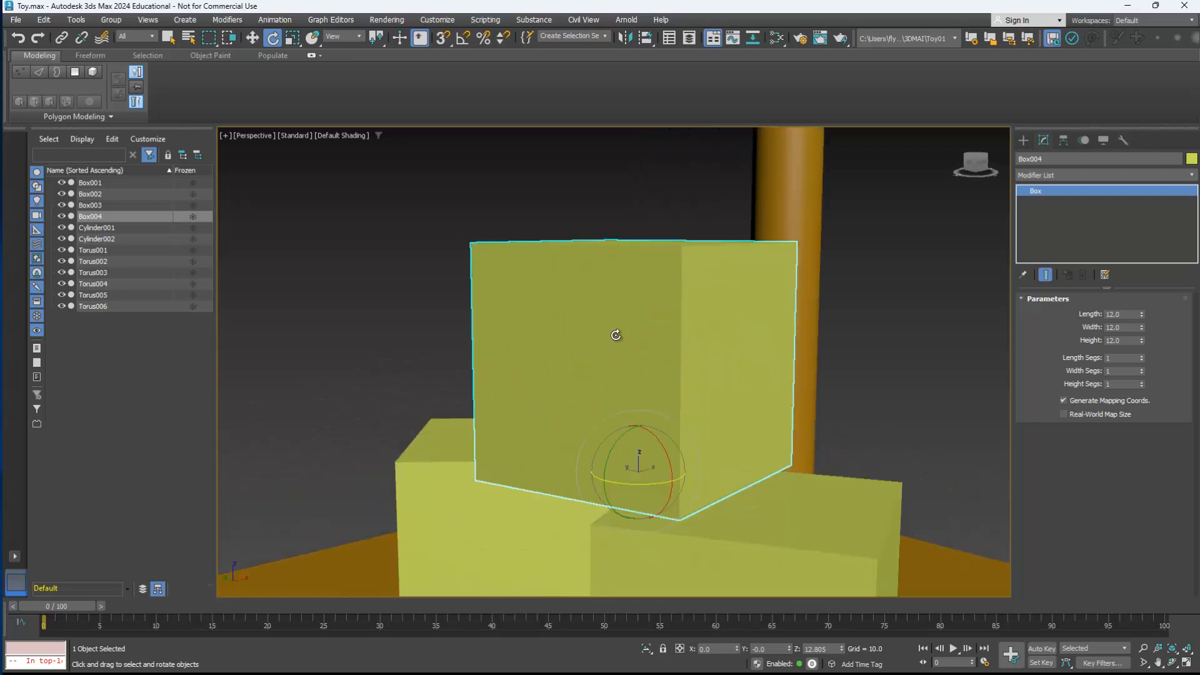
pyautogui.keyDown('alt'); pyautogui.moveTo(655, 333); pyautogui.dragTo(646, 337, button='middle'); pyautogui.keyUp('alt')
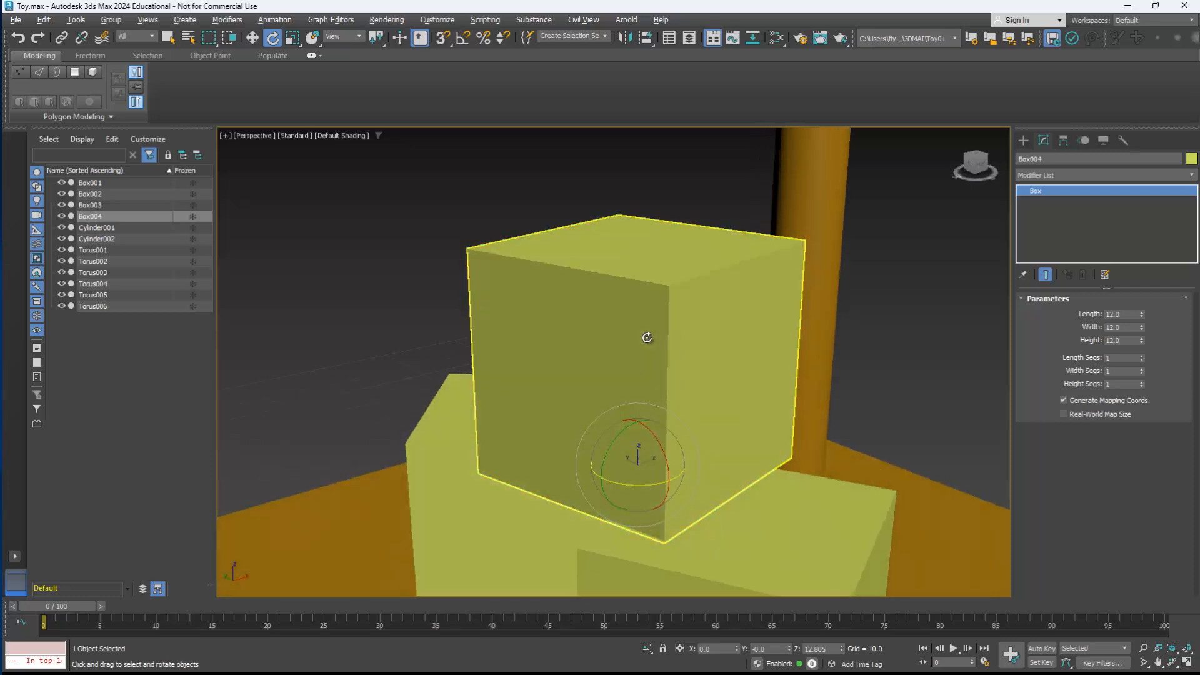
pyautogui.keyDown('alt'); pyautogui.moveTo(711, 355); pyautogui.dragTo(681, 319, button='middle'); pyautogui.keyUp('alt')
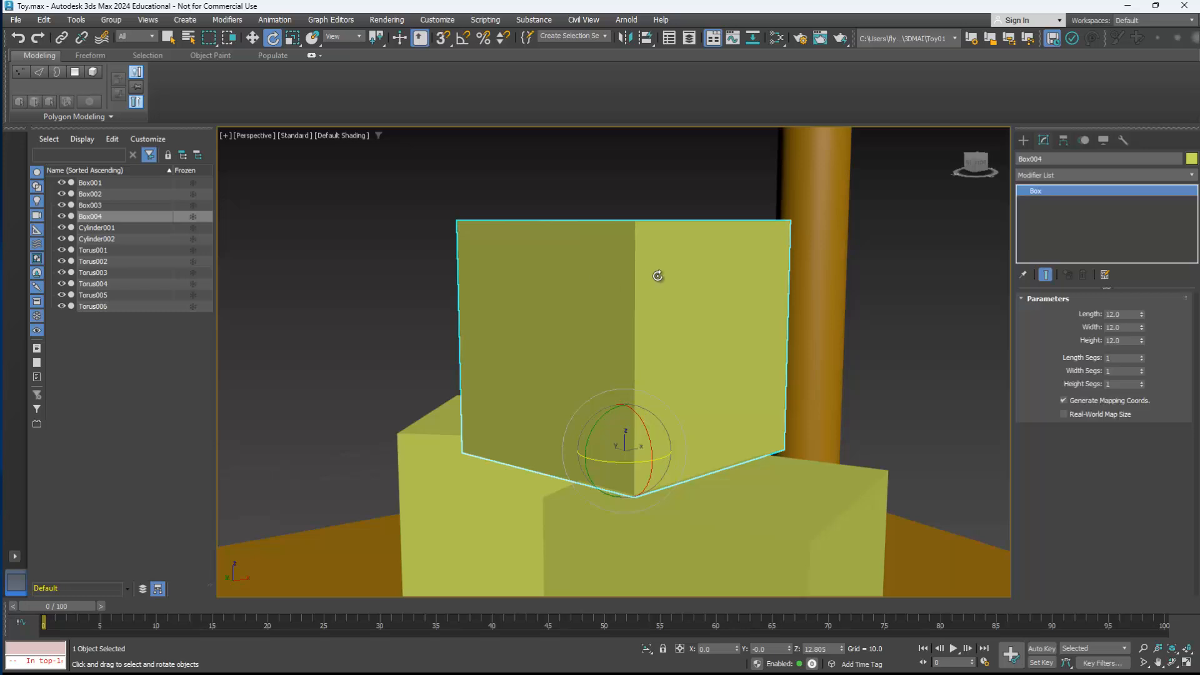
pyautogui.keyDown('alt'); pyautogui.moveTo(590, 289); pyautogui.dragTo(615, 304, button='middle'); pyautogui.keyUp('alt')
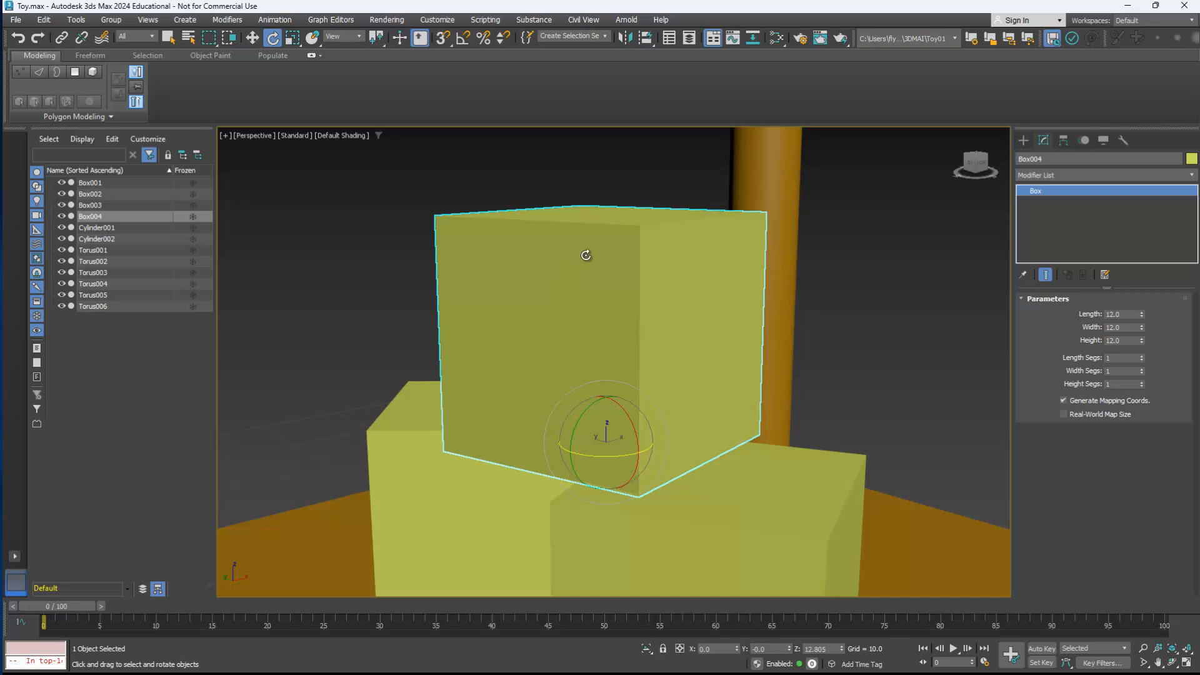
pyautogui.moveTo(582, 256); pyautogui.dragTo(571, 240, button='middle')
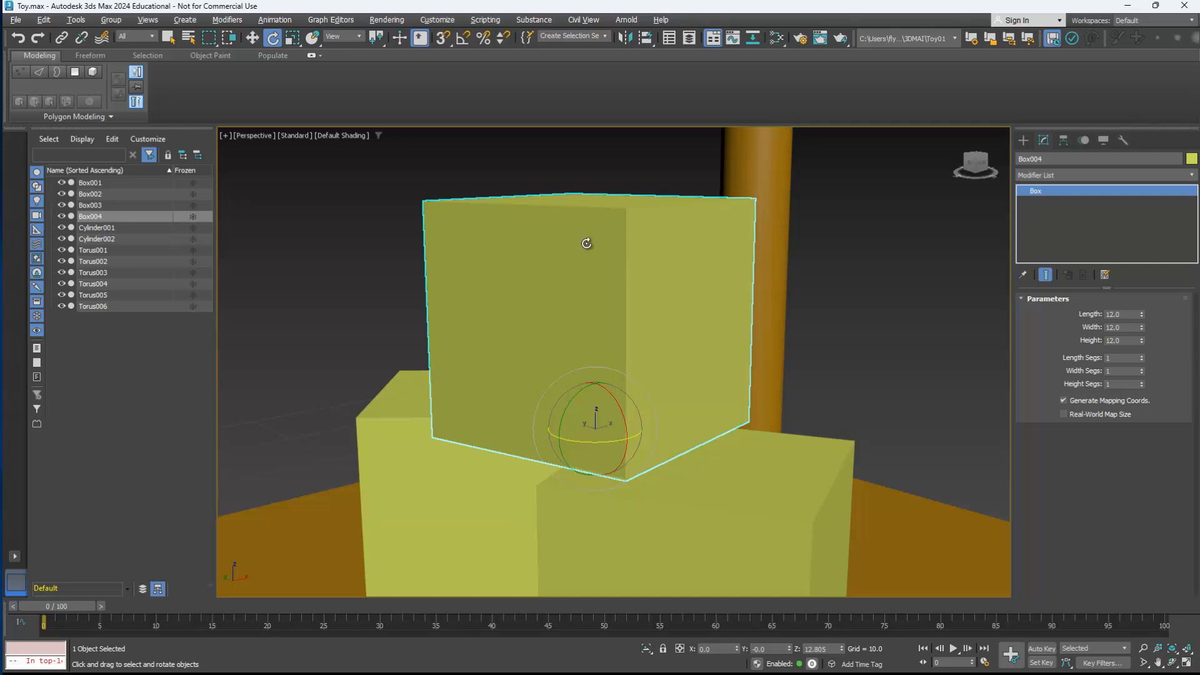
pyautogui.rightClick(588, 232)
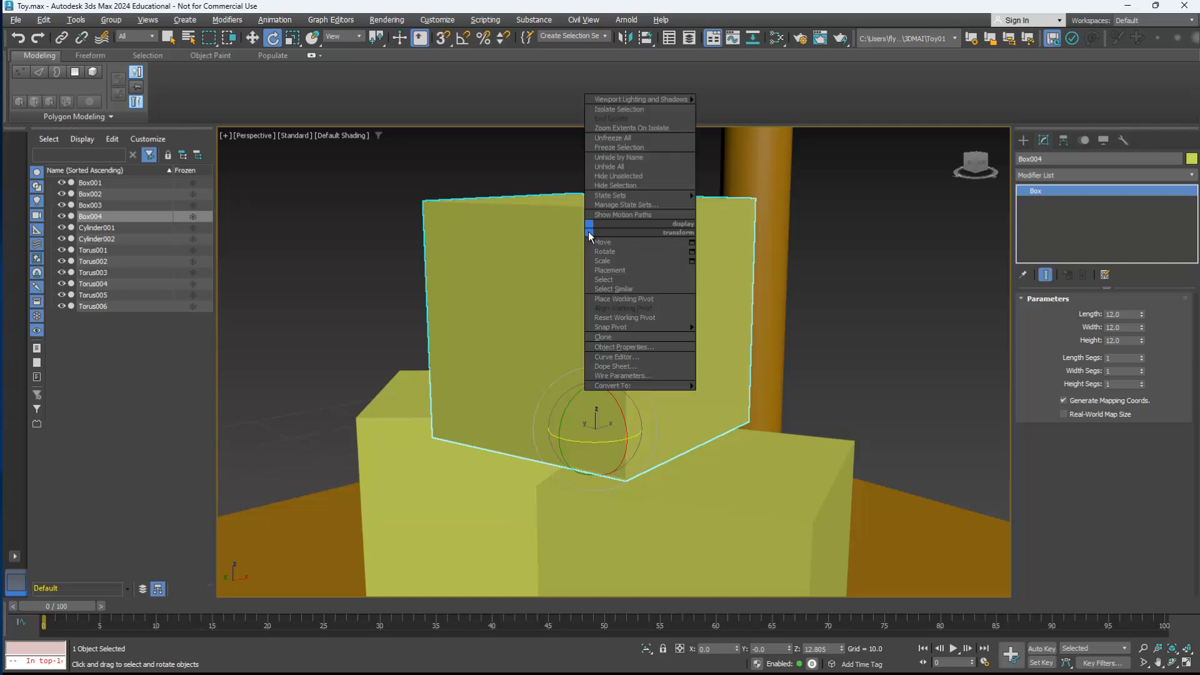
pyautogui.moveTo(625, 385)
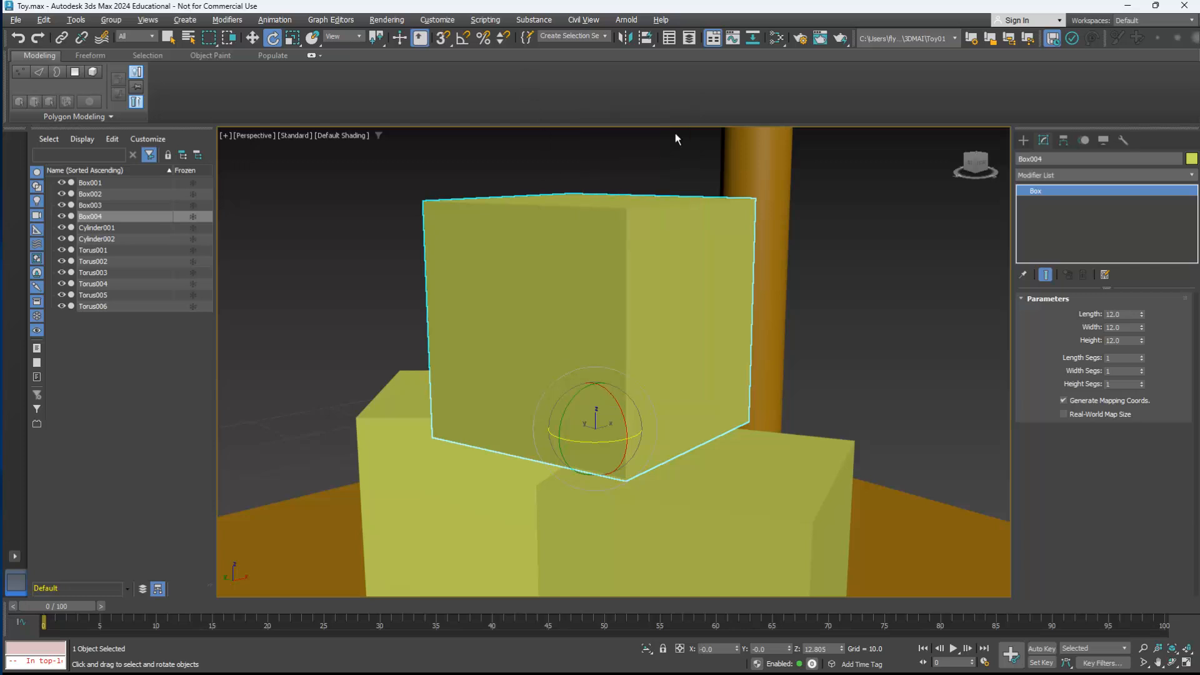
pyautogui.click(1060, 176)
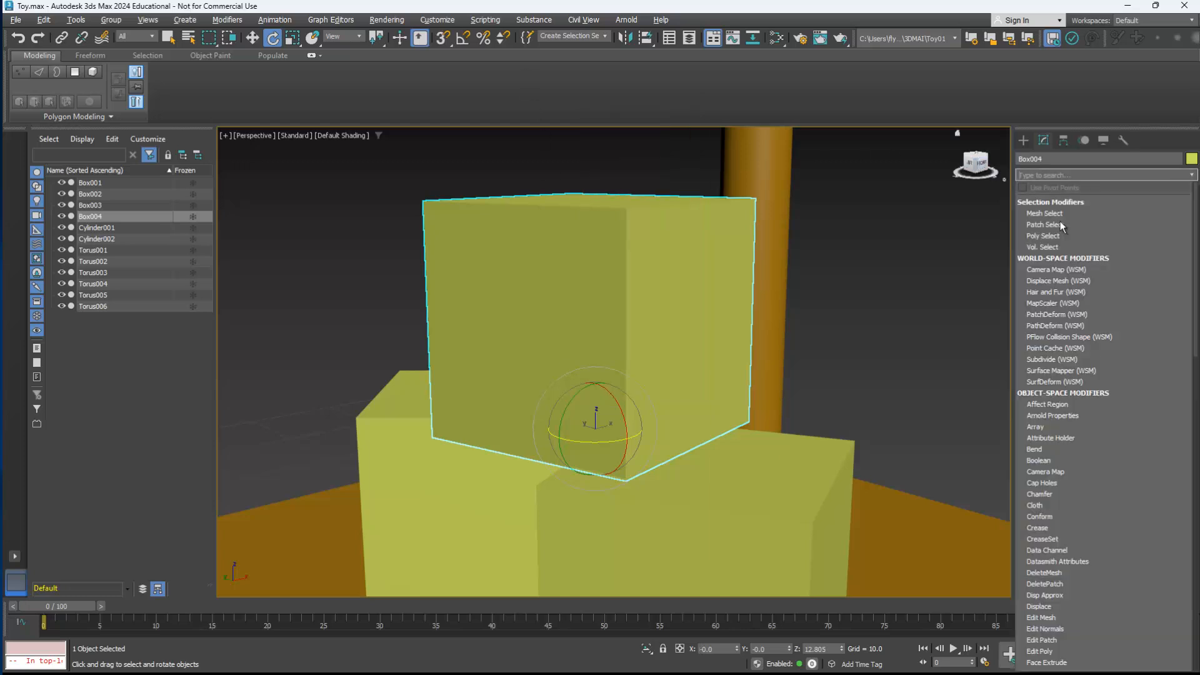
pyautogui.scroll(-4, 1060, 222)
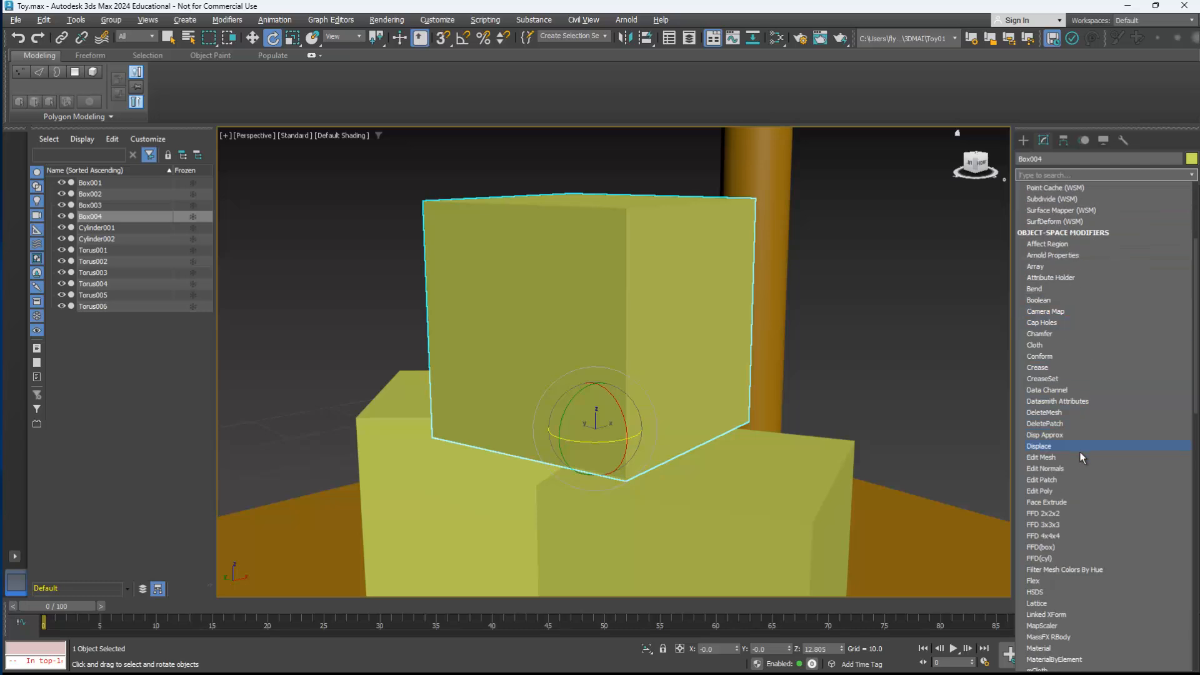
pyautogui.click(1052, 490)
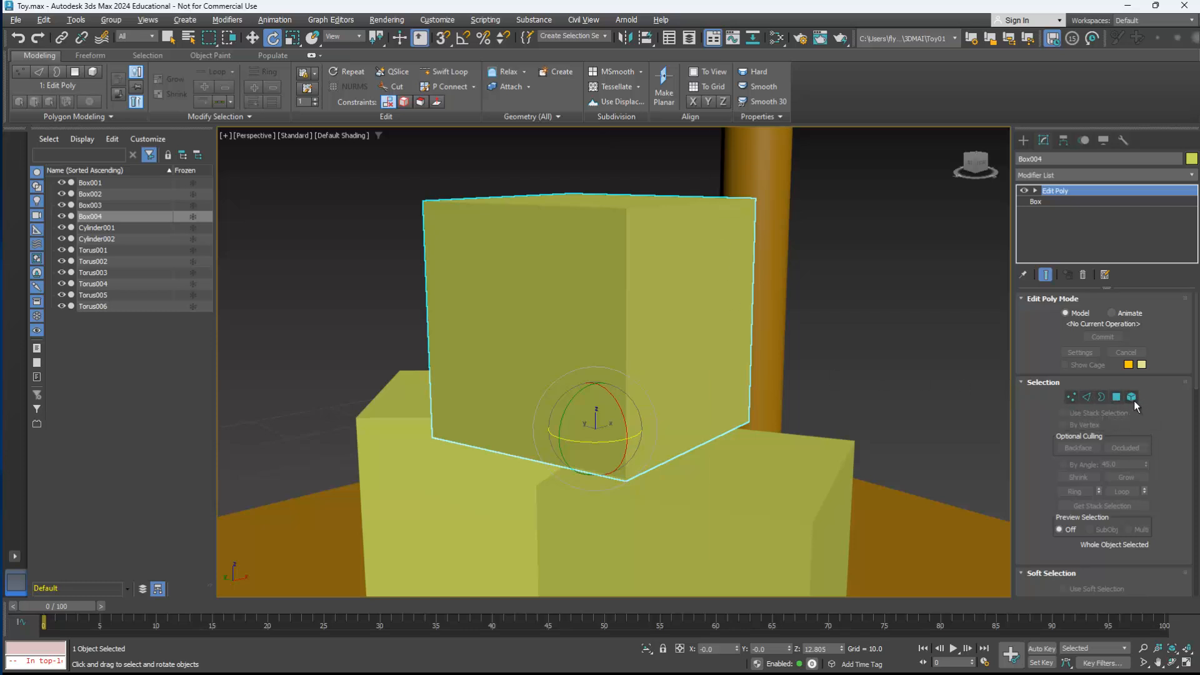
# Step: Try moving the top box's upper front corner vertex and the upper edge adjoining it at vertex and edge level
pyautogui.click(1071, 398)
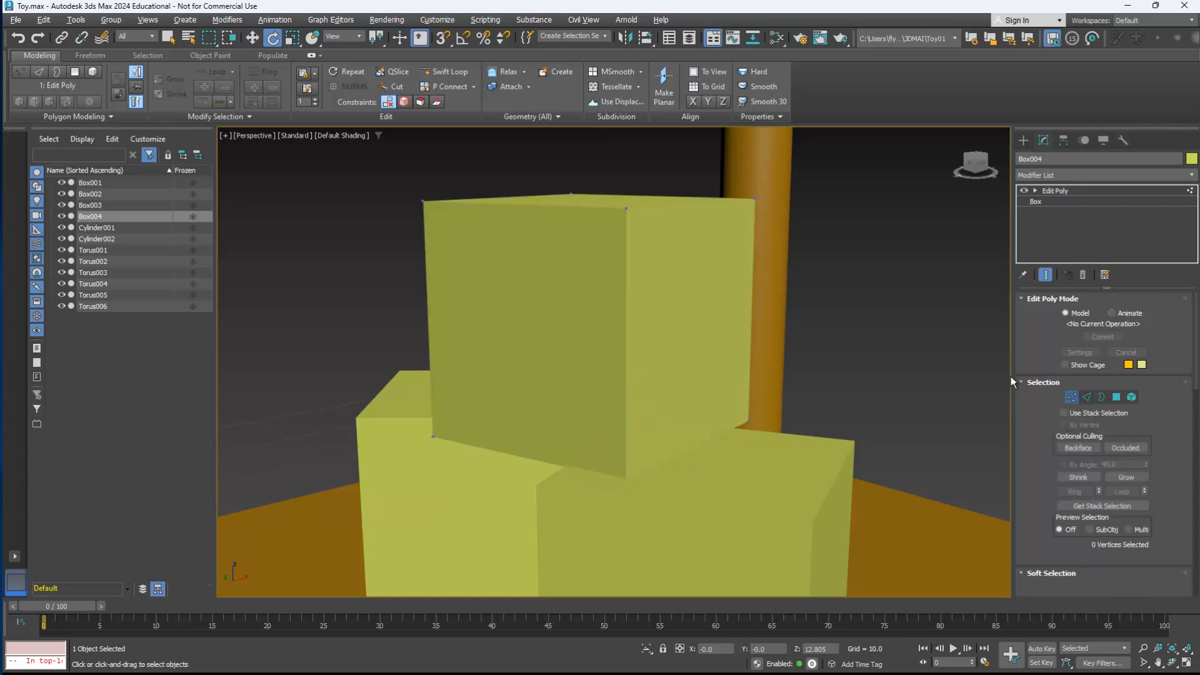
pyautogui.click(626, 209)
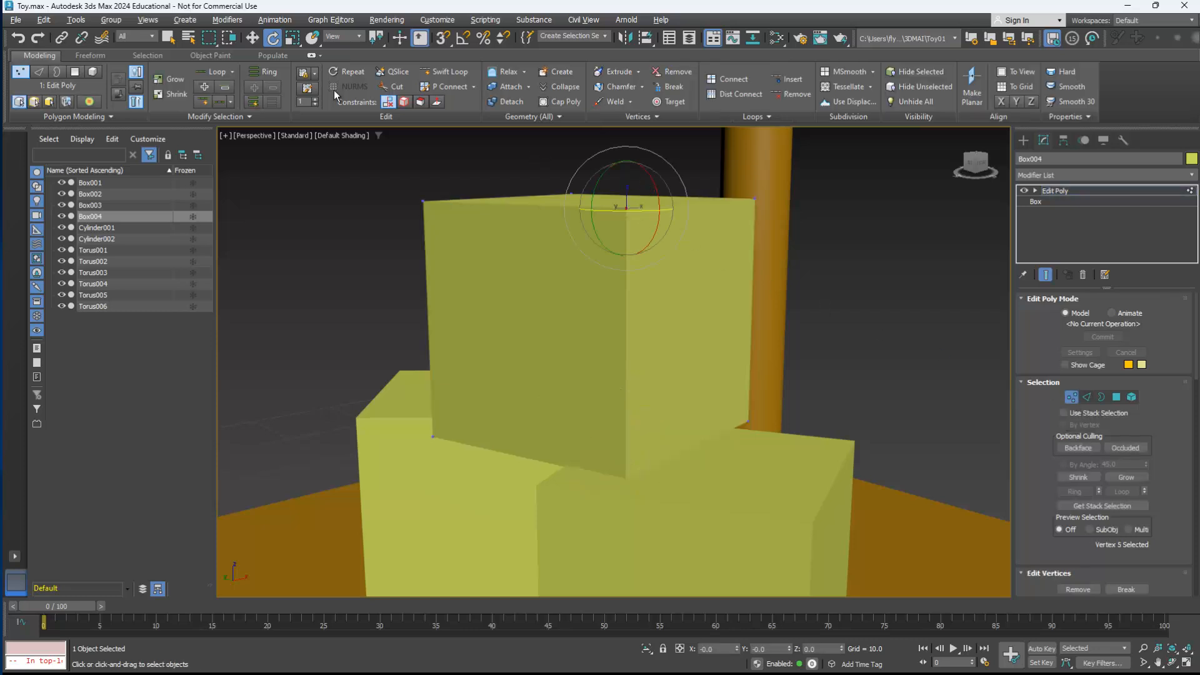
pyautogui.click(253, 37)
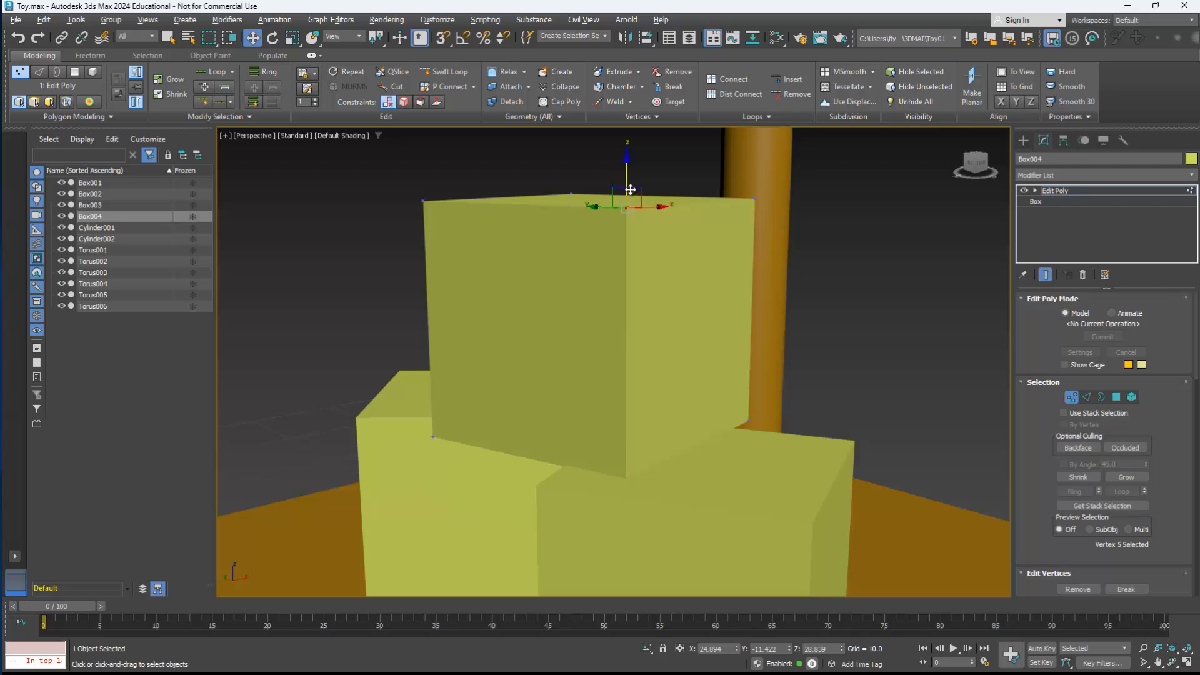
pyautogui.moveTo(631, 195)
pyautogui.mouseDown()
pyautogui.moveTo(683, 169)
pyautogui.moveTo(634, 254)
pyautogui.moveTo(618, 203)
pyautogui.moveTo(653, 161)
pyautogui.moveTo(641, 188)
pyautogui.mouseUp()
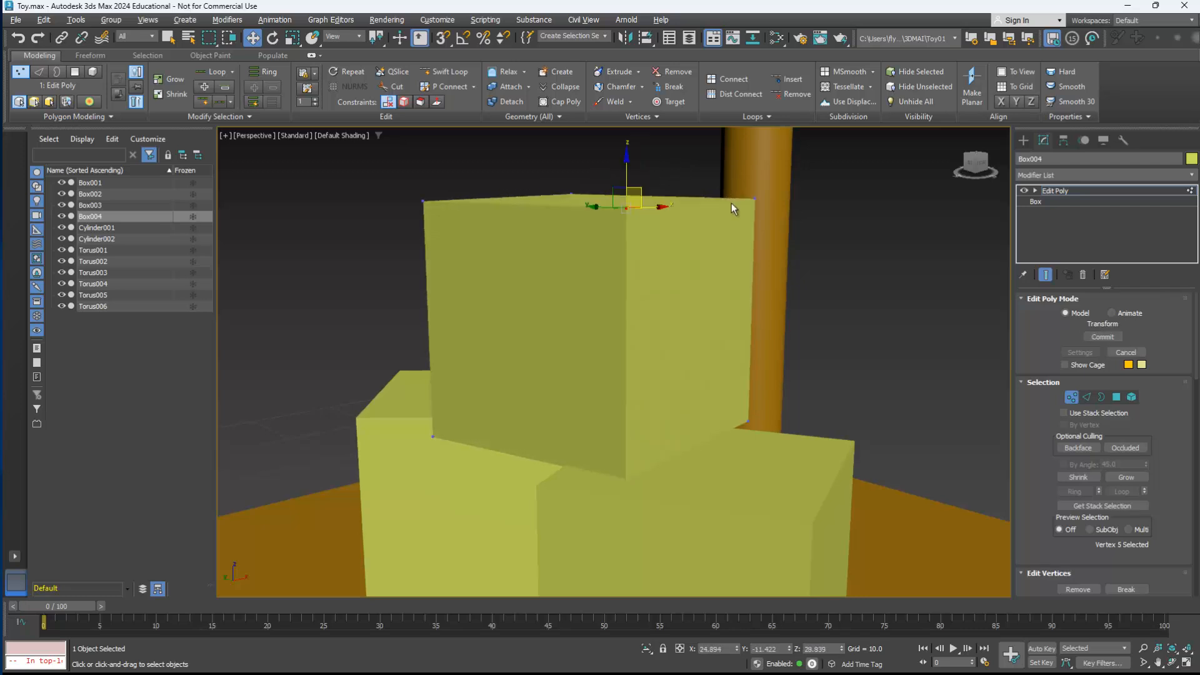
pyautogui.click(1087, 397)
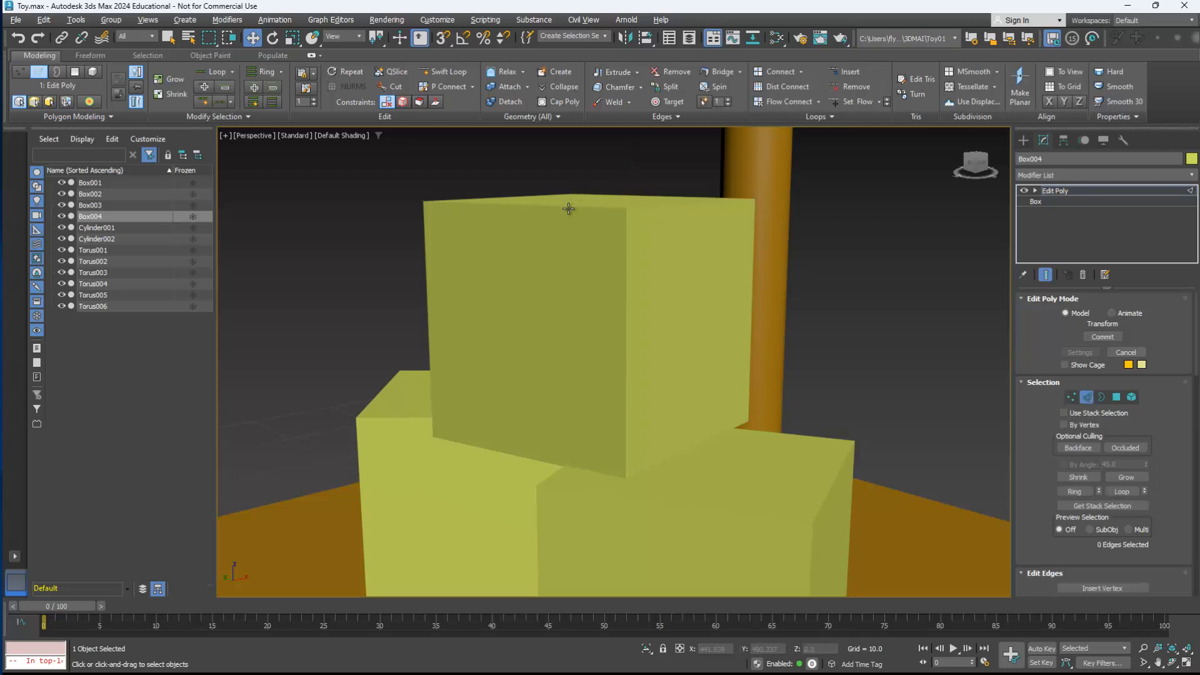
pyautogui.moveTo(571, 210); pyautogui.dragTo(529, 185)
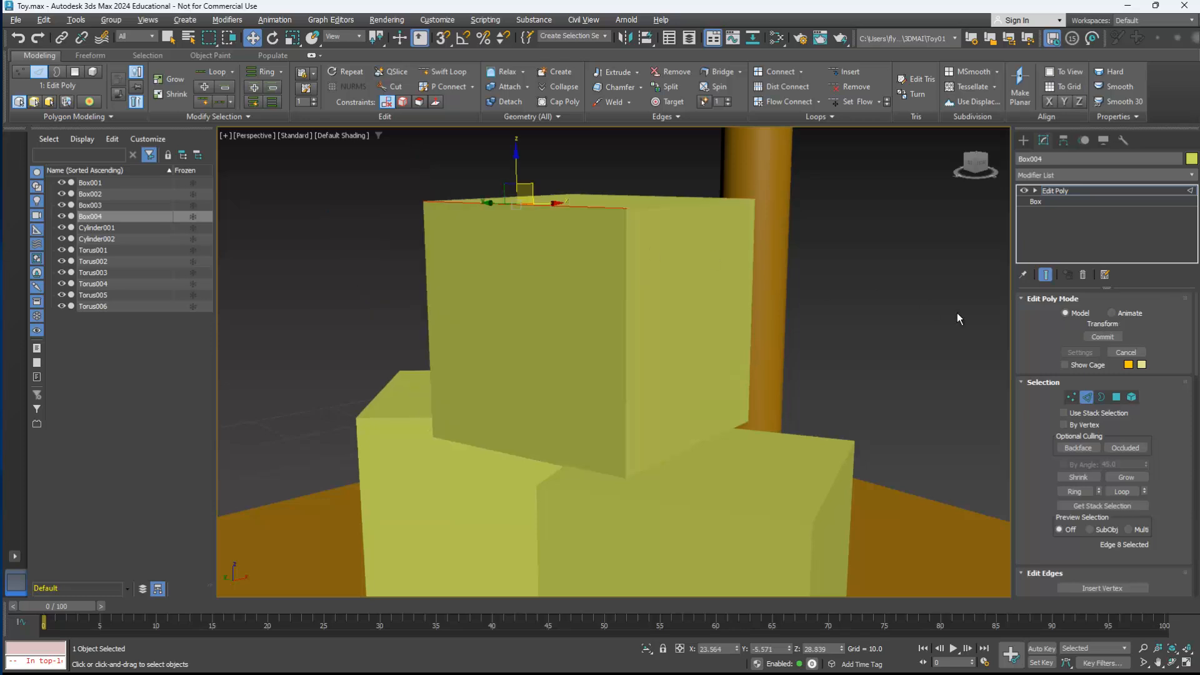
# Step: Switch the Edit Poly modifier to polygon level, try selecting individual faces of the top box, and clear the selection
pyautogui.click(1117, 398)
pyautogui.click(601, 305)
pyautogui.click(679, 291)
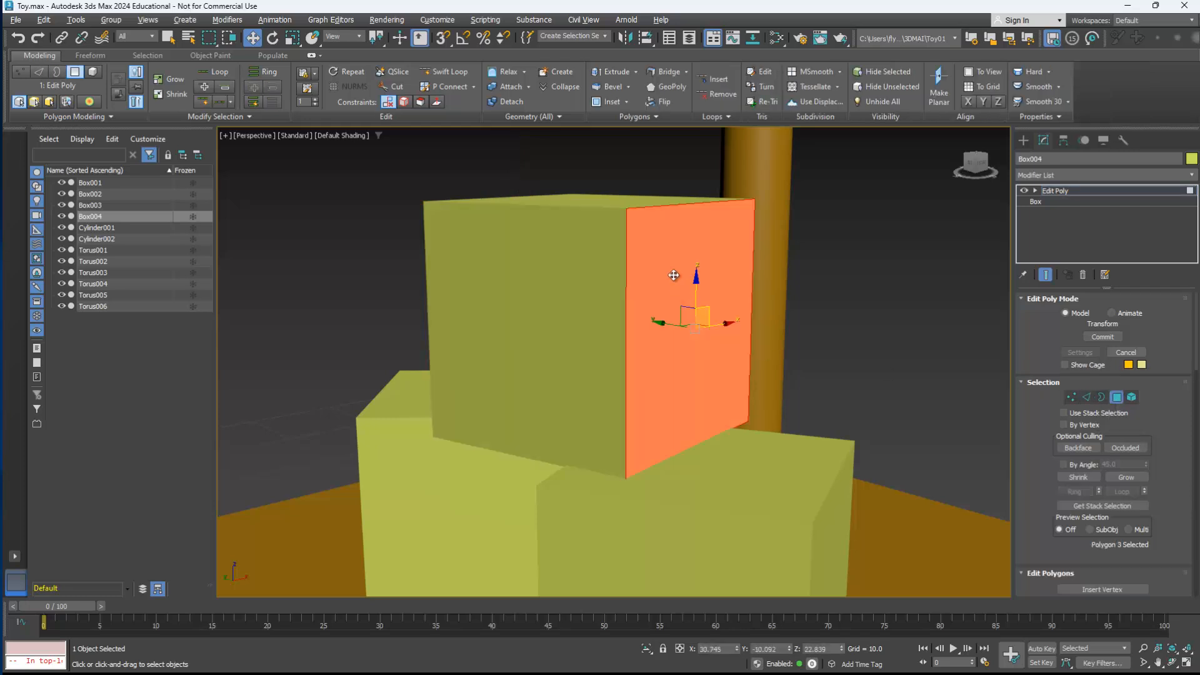
pyautogui.click(629, 204)
pyautogui.click(598, 266)
pyautogui.click(704, 420)
pyautogui.click(705, 509)
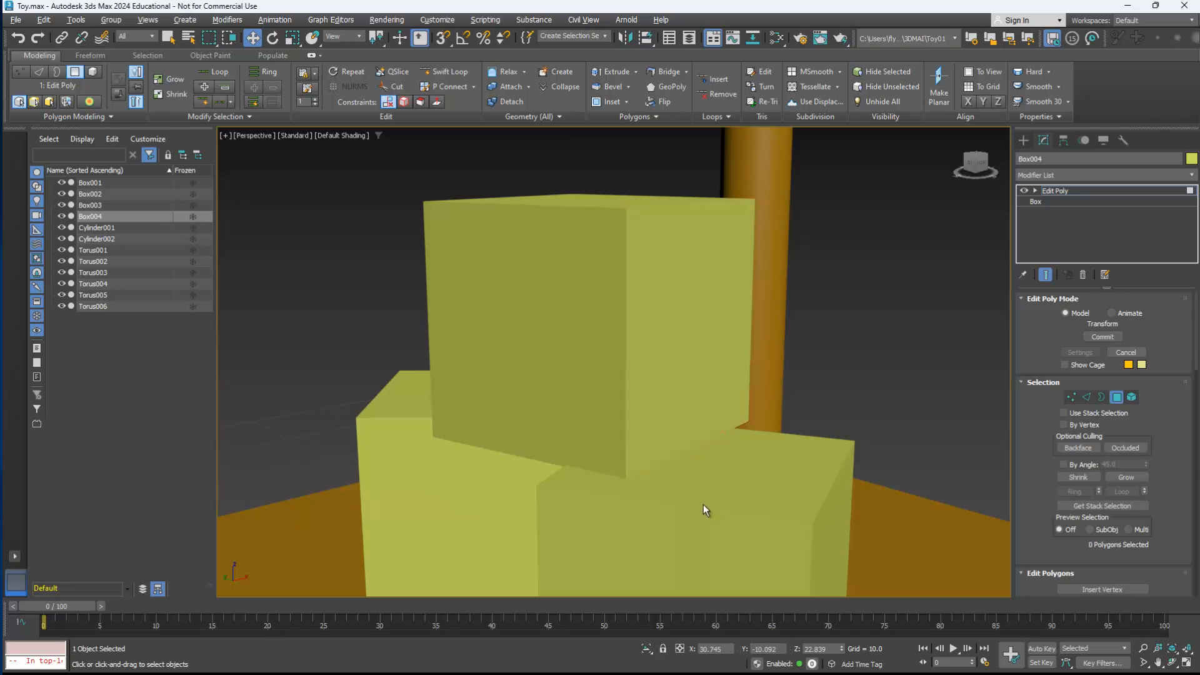
# Step: Select the box's top and side polygons one at a time, ending with the side face nearest the pole
pyautogui.click(664, 260)
pyautogui.click(625, 212)
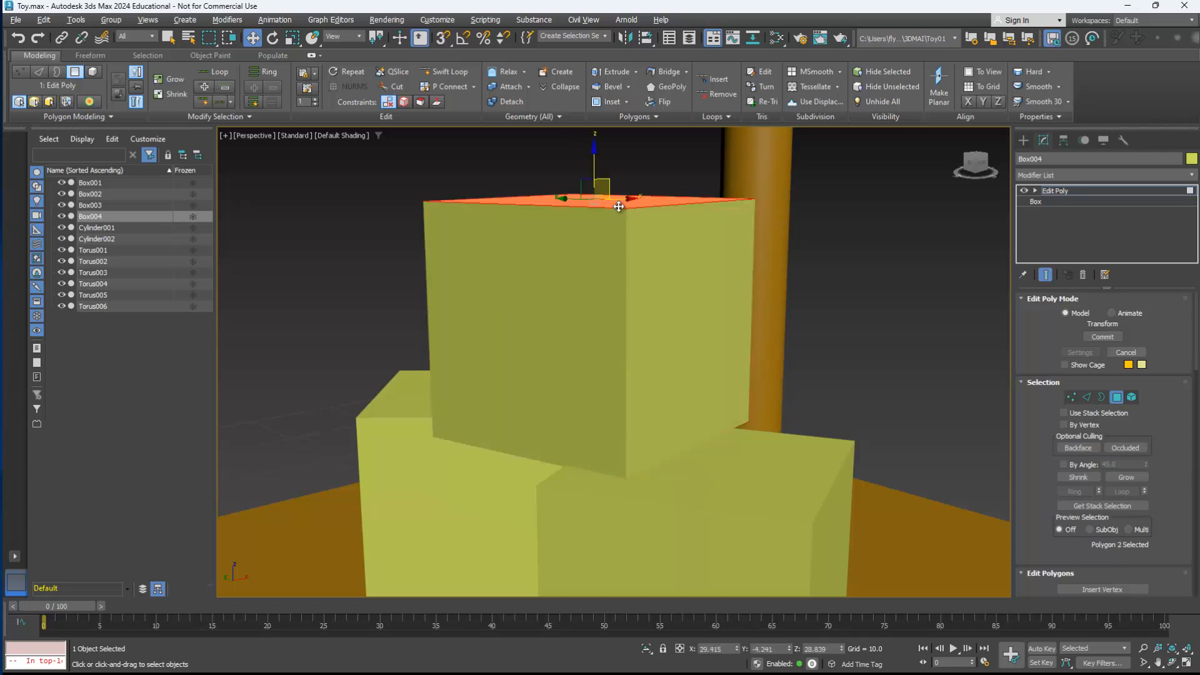
pyautogui.click(562, 261)
pyautogui.click(709, 283)
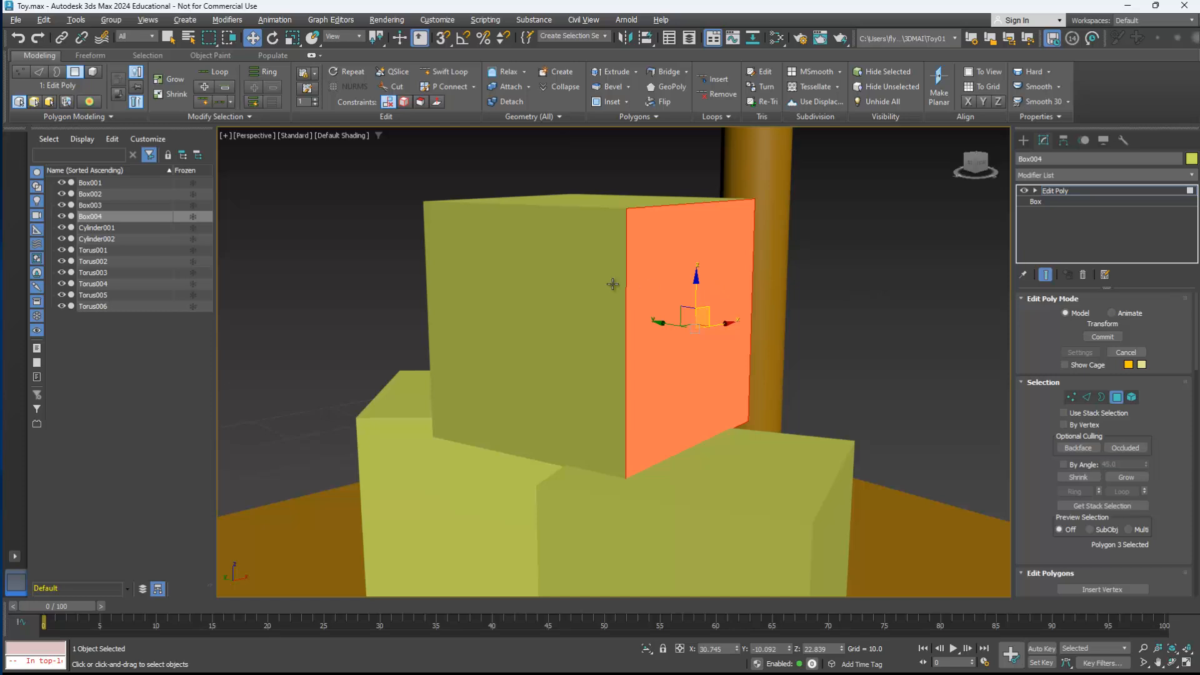
pyautogui.keyDown('alt'); pyautogui.moveTo(622, 279); pyautogui.dragTo(655, 325, button='middle'); pyautogui.keyUp('alt')
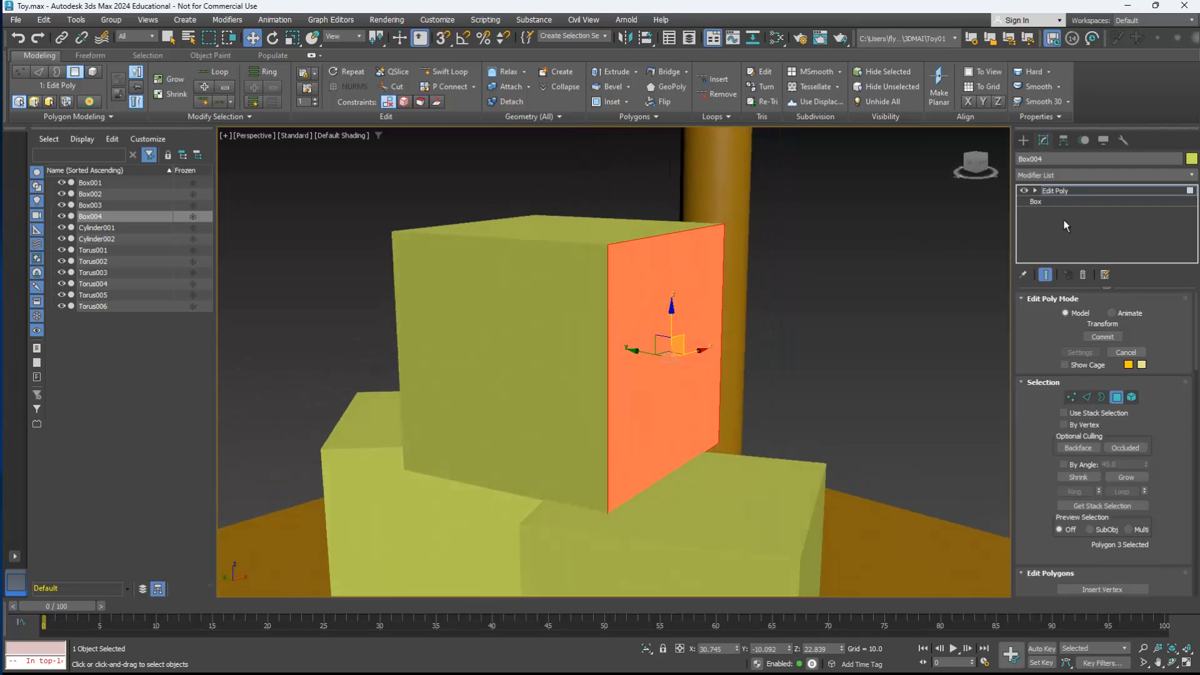
pyautogui.click(594, 278)
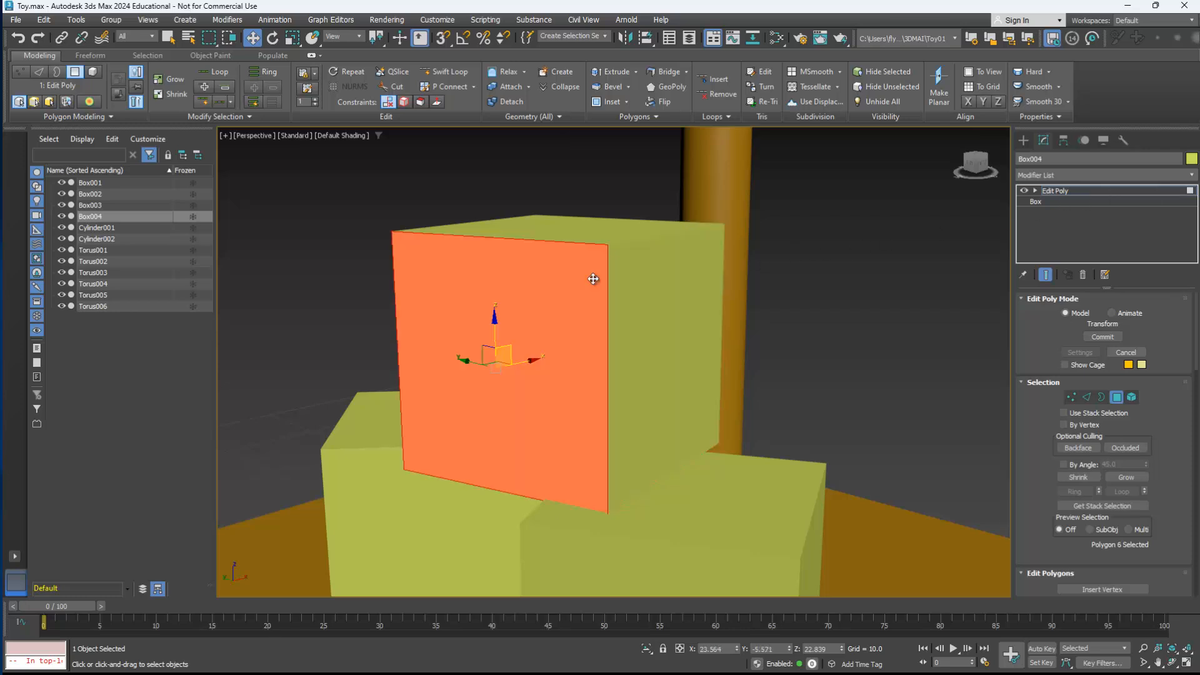
pyautogui.click(624, 230)
pyautogui.click(664, 282)
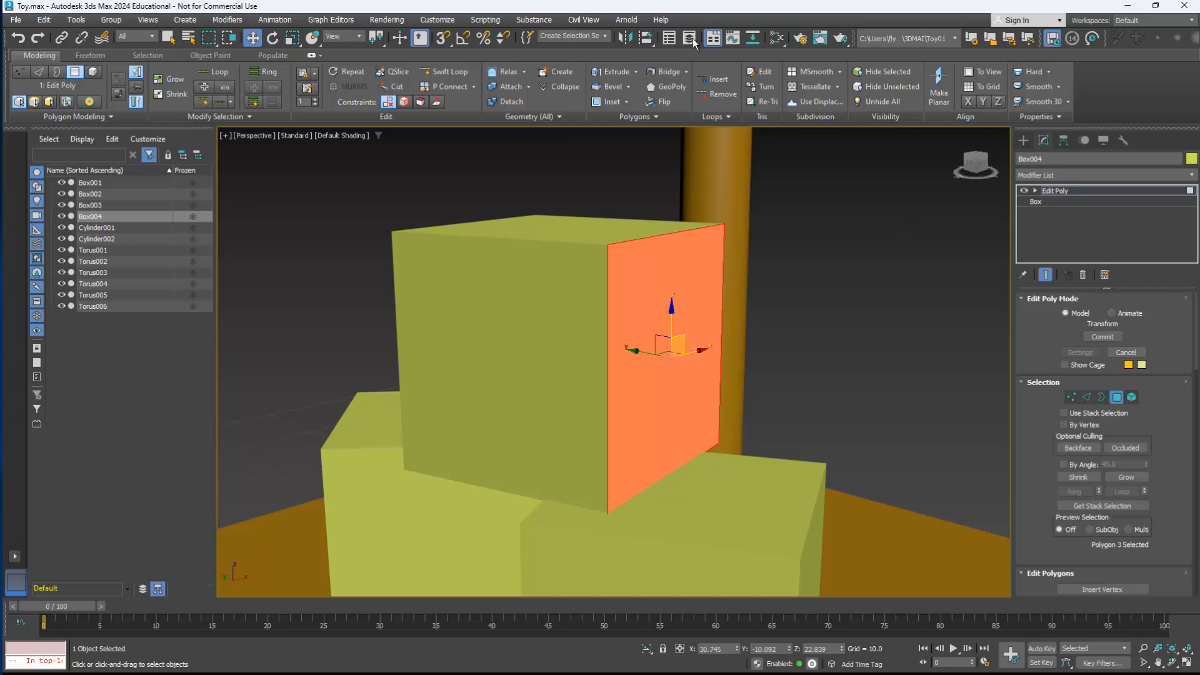
# Step: Add a Multi/Sub-Object material to the view in the Slate Material Editor
pyautogui.click(777, 42)
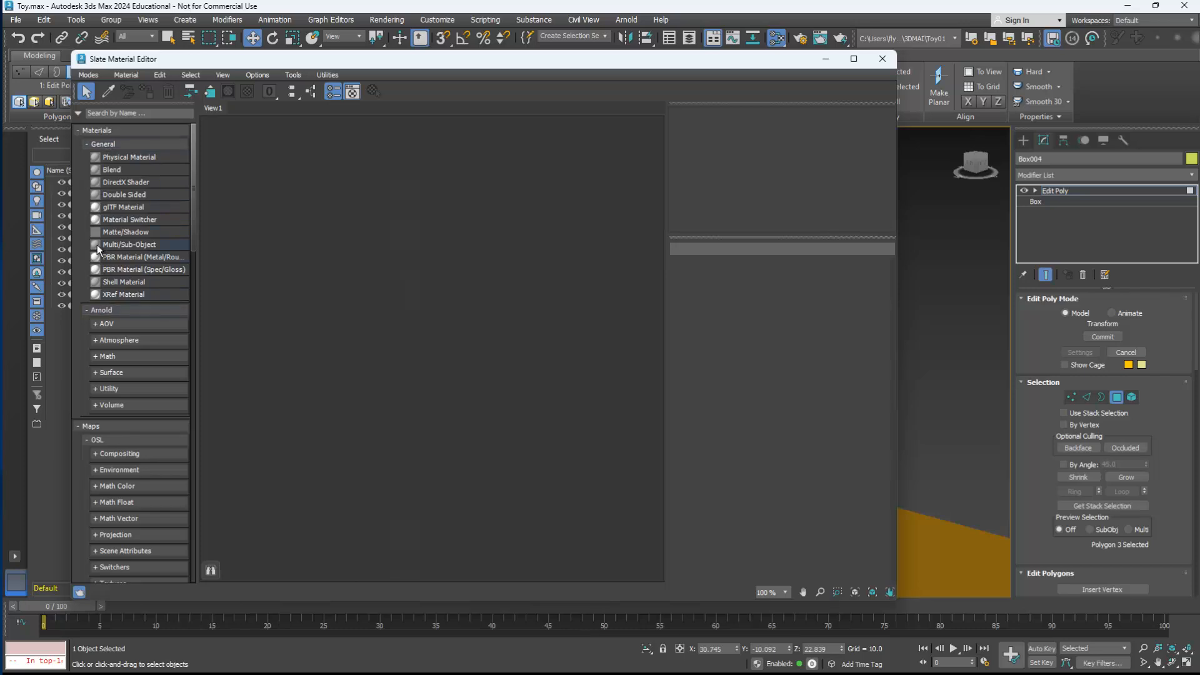
pyautogui.moveTo(96, 245); pyautogui.dragTo(458, 183)
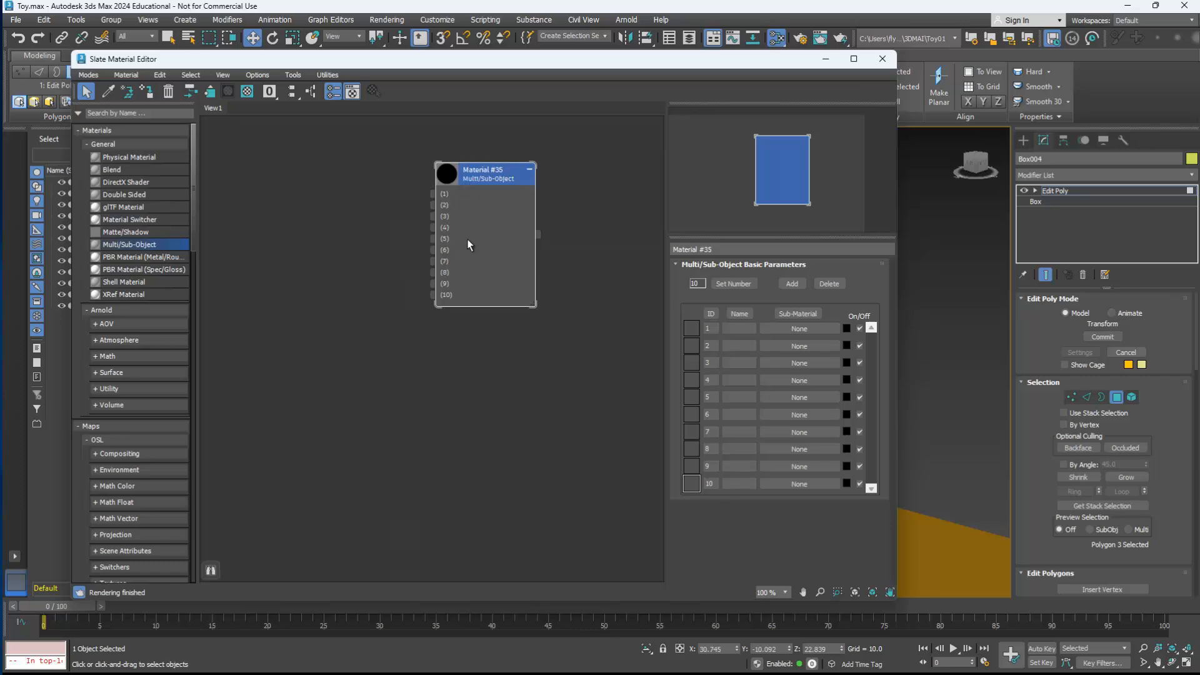
pyautogui.moveTo(474, 183); pyautogui.dragTo(474, 195)
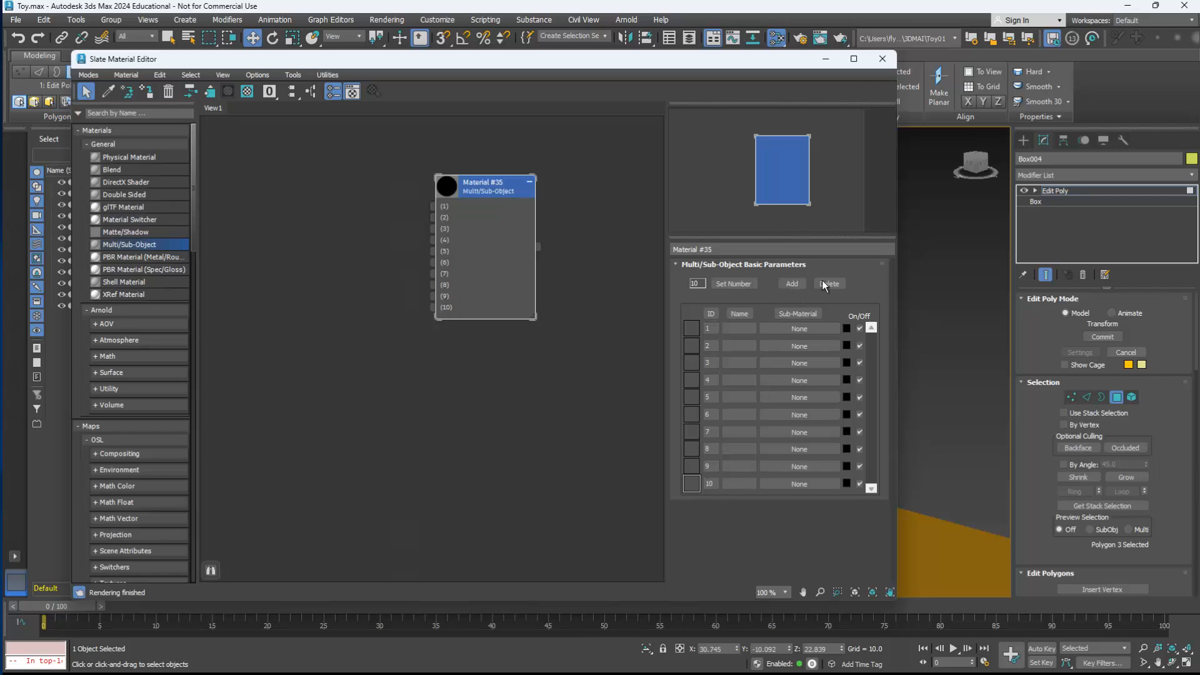
# Step: Reduce the Multi/Sub-Object material to six sub-material slots and reposition its node to make room for inputs
pyautogui.click(837, 284)
pyautogui.click(838, 283)
pyautogui.click(837, 284)
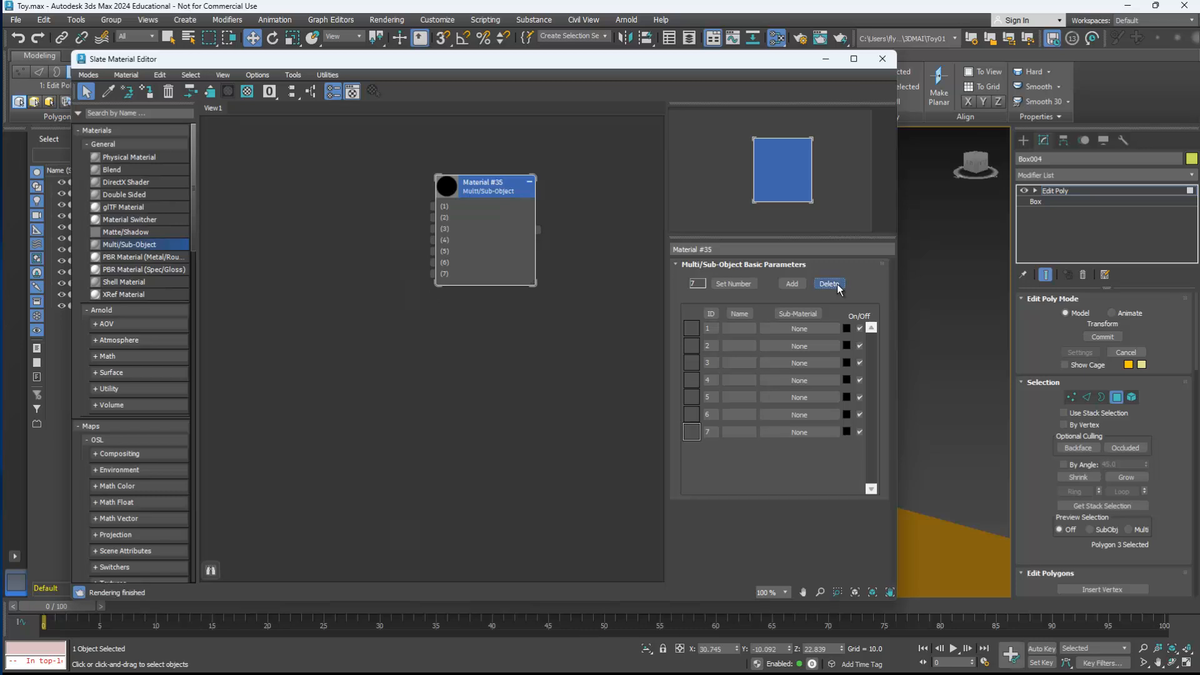
pyautogui.click(838, 284)
pyautogui.moveTo(493, 192); pyautogui.dragTo(514, 210)
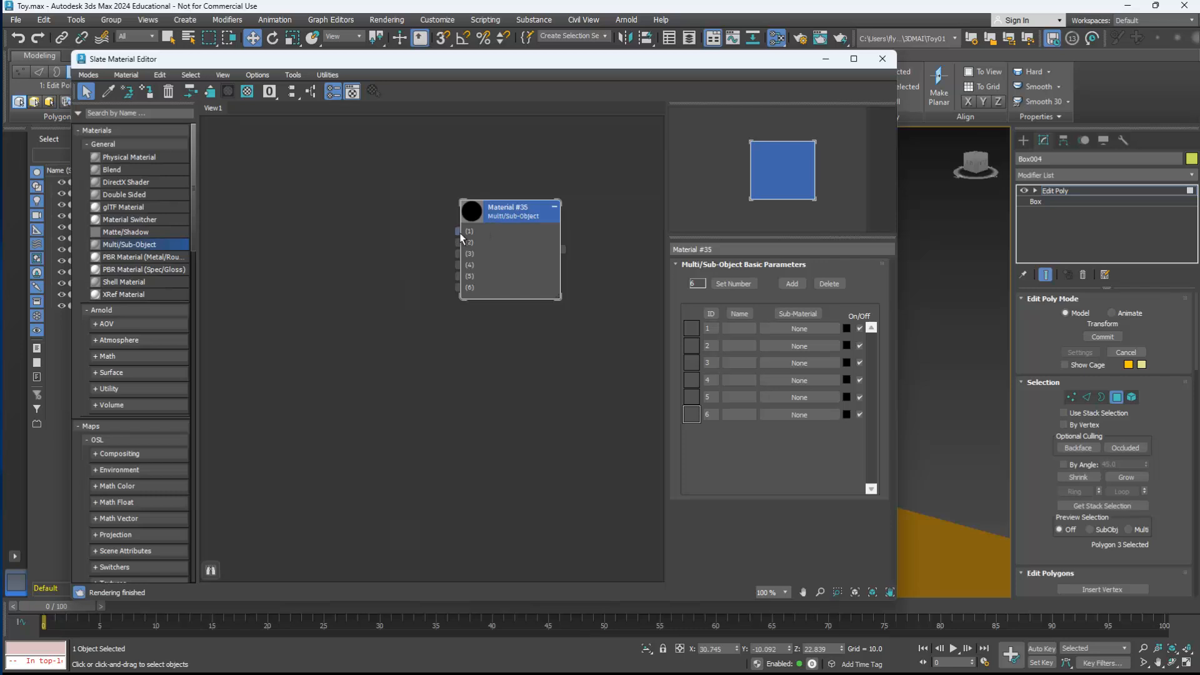
# Step: Connect a new Physical Material to slot 1 of the Multi/Sub-Object material, place it beside the node, and name it Red
pyautogui.moveTo(459, 232); pyautogui.dragTo(378, 156)
pyautogui.moveTo(416, 165)
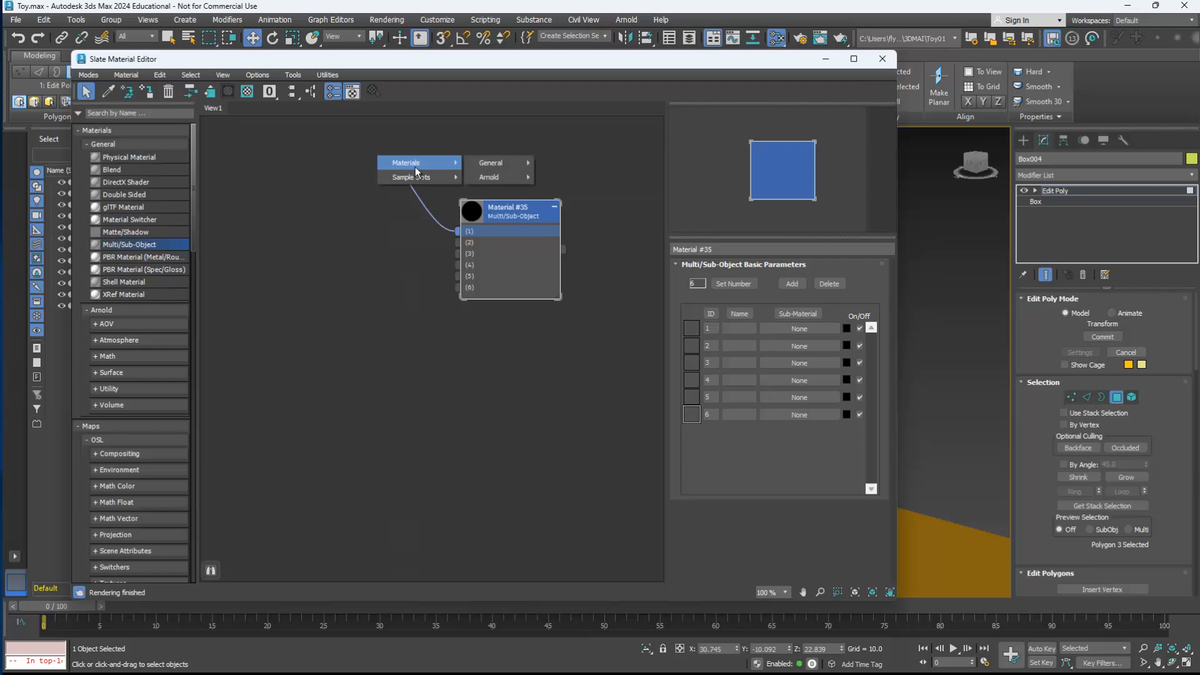
pyautogui.moveTo(494, 162)
pyautogui.click(571, 163)
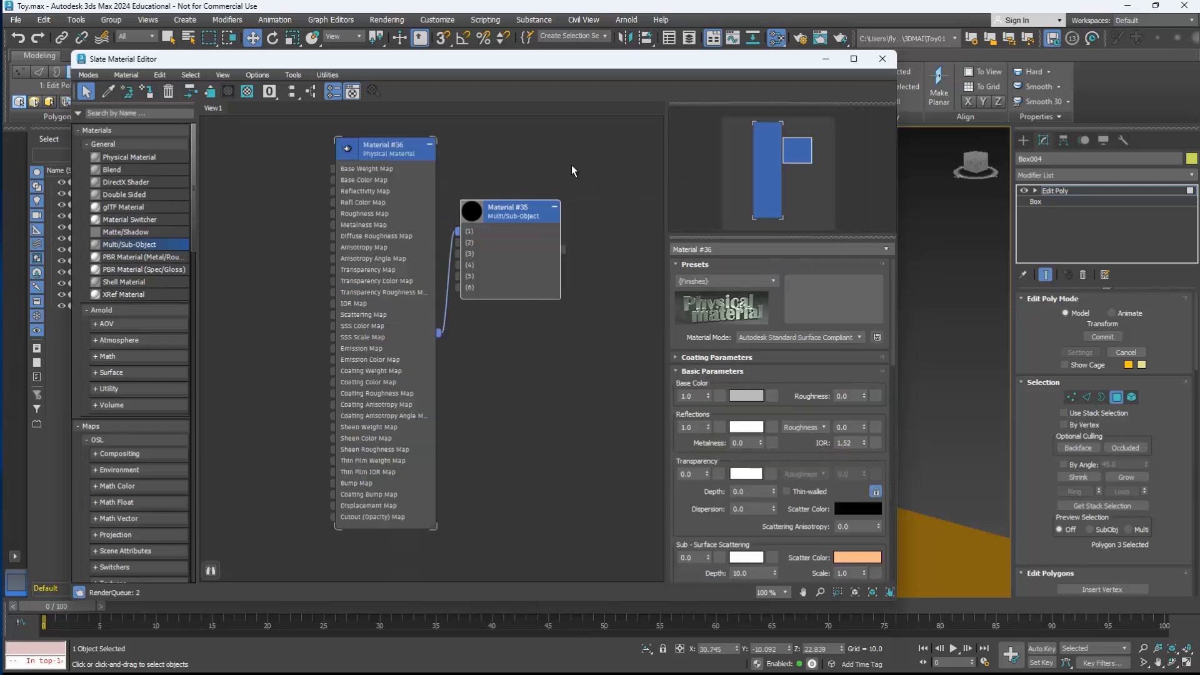
pyautogui.moveTo(394, 163); pyautogui.dragTo(347, 154)
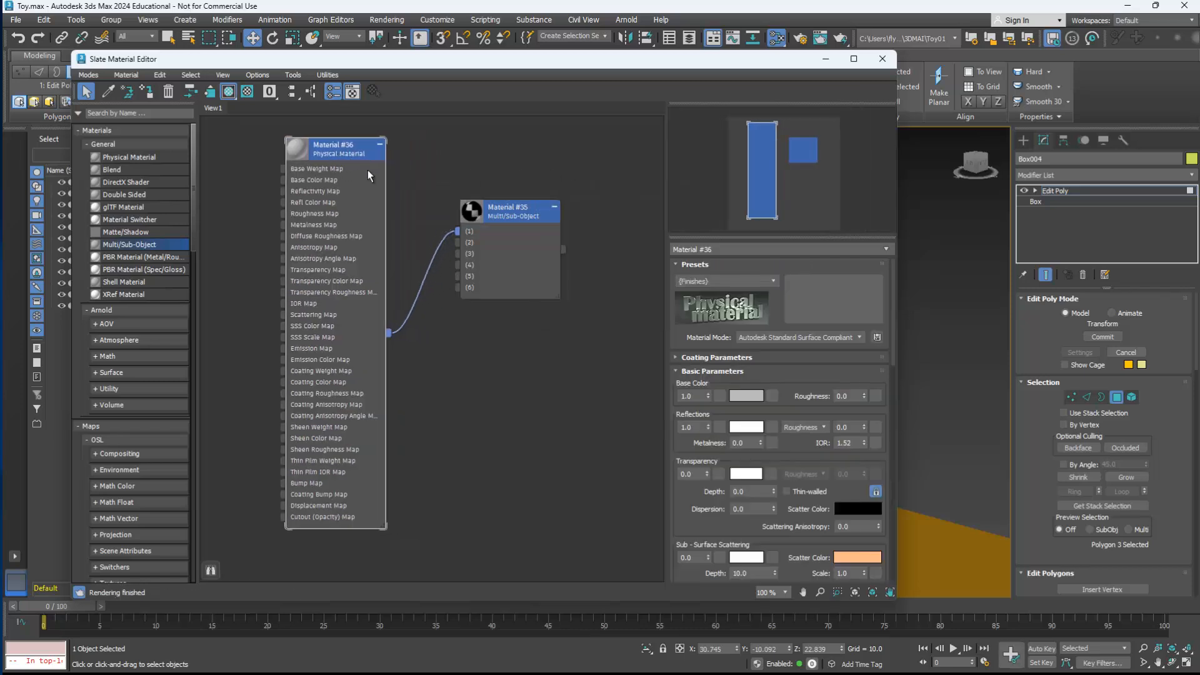
pyautogui.click(723, 250)
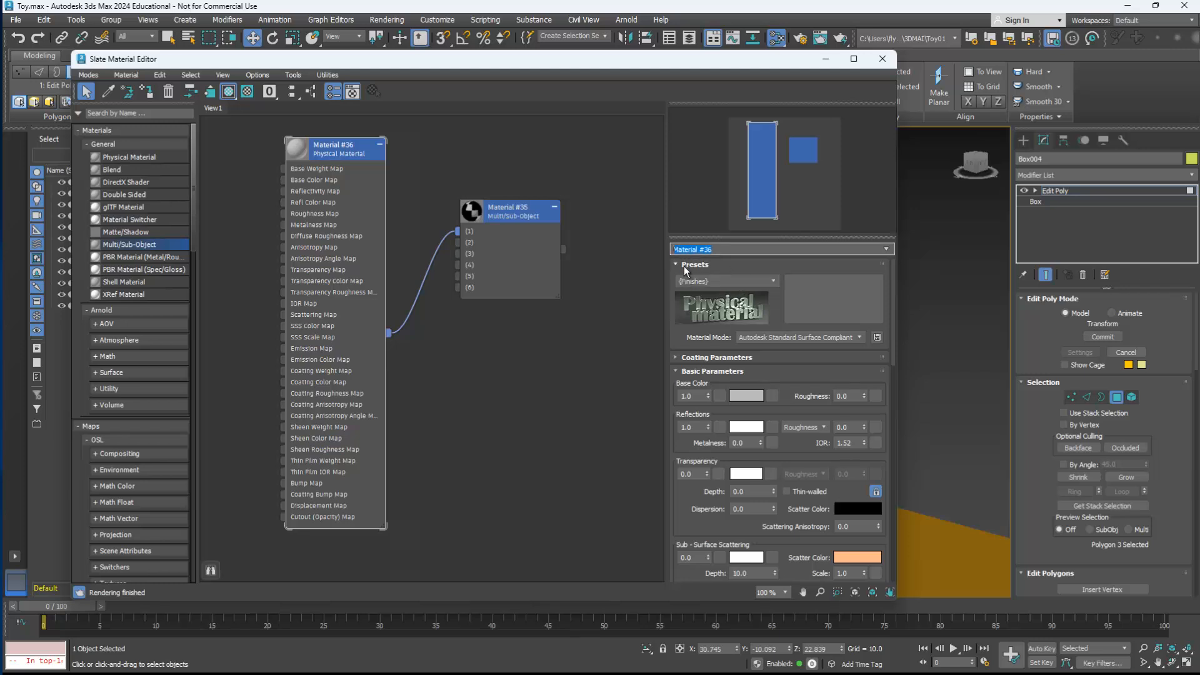
pyautogui.press('Return')
# Step: Set the Red material's base color to pure red (FF0000)
pyautogui.click(749, 396)
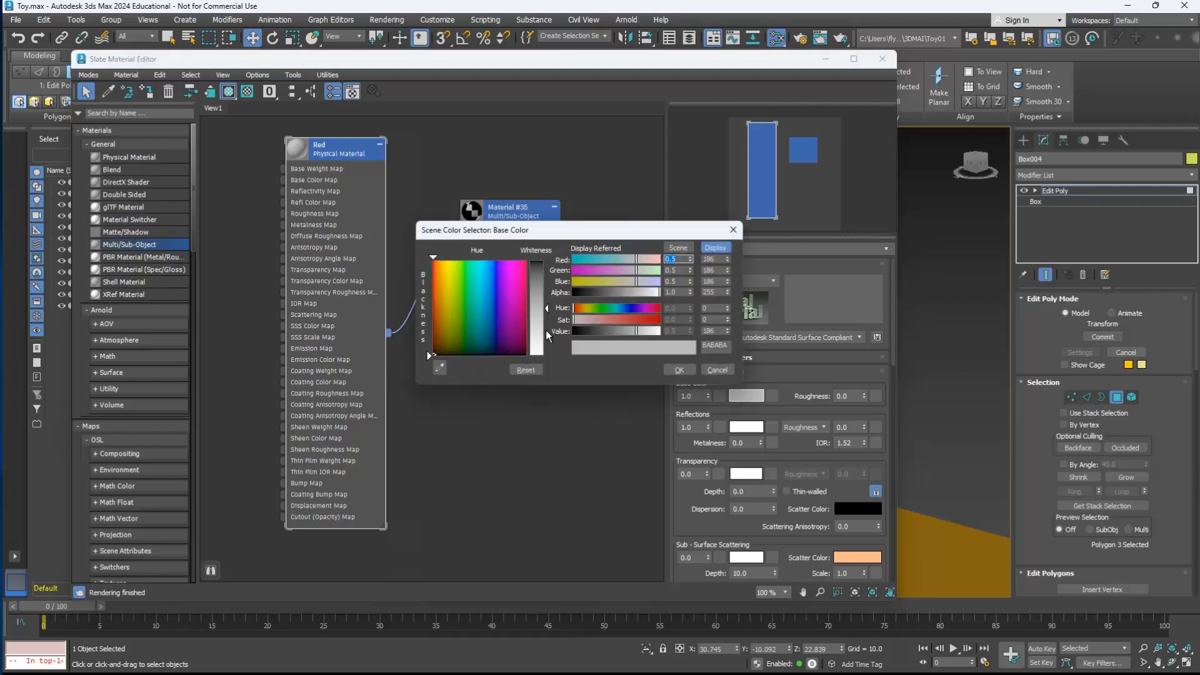
pyautogui.moveTo(489, 328); pyautogui.dragTo(433, 263)
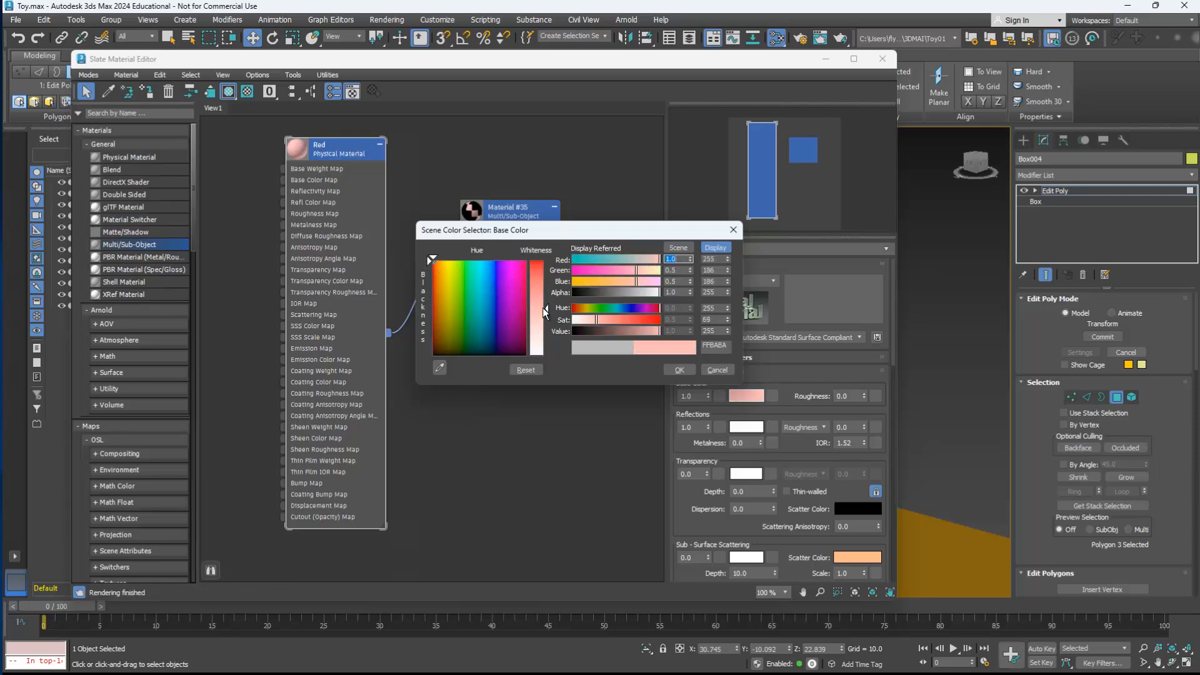
pyautogui.moveTo(543, 308); pyautogui.dragTo(530, 260)
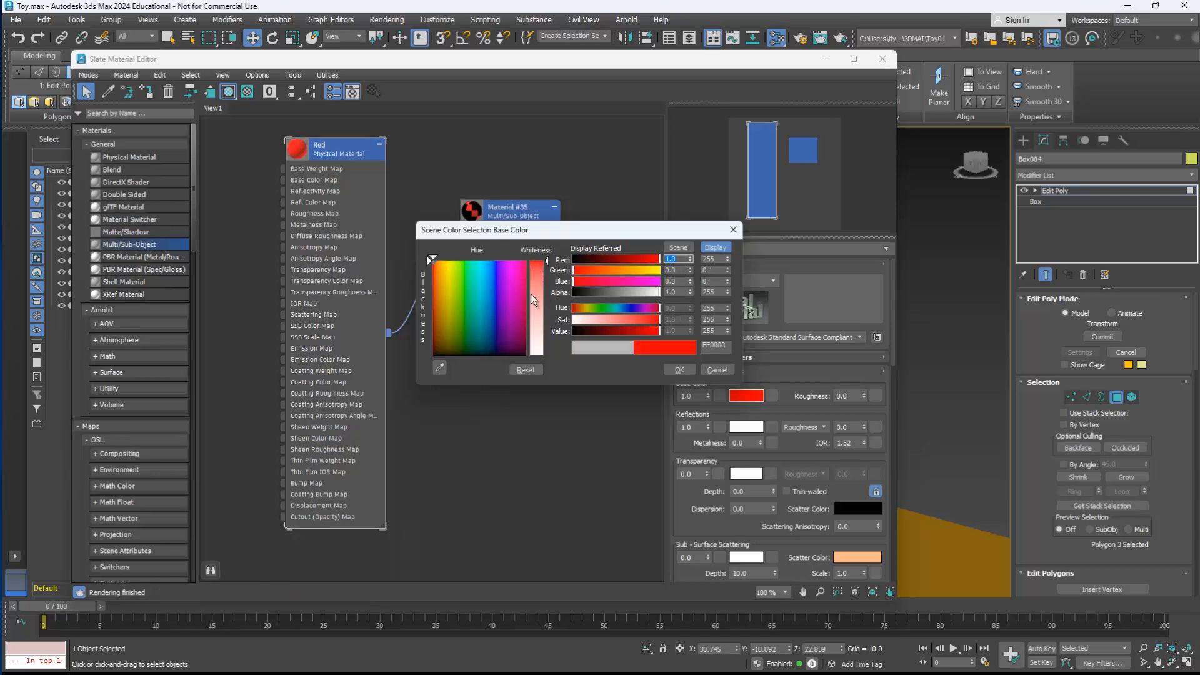
pyautogui.click(679, 369)
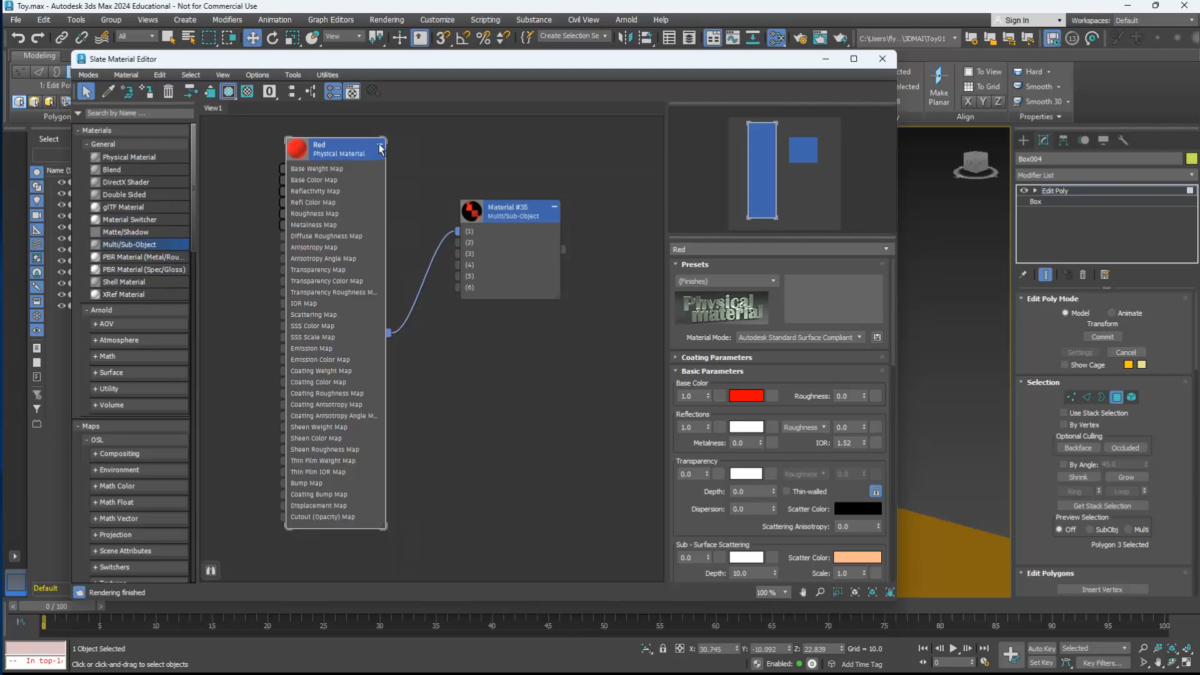
# Step: Set the Red material's reflection weight to 0.0 and reflection roughness to 1.0, and collapse its node
pyautogui.rightClick(710, 427)
pyautogui.moveTo(864, 429); pyautogui.dragTo(842, 297)
pyautogui.click(381, 147)
pyautogui.click(381, 147)
pyautogui.click(381, 146)
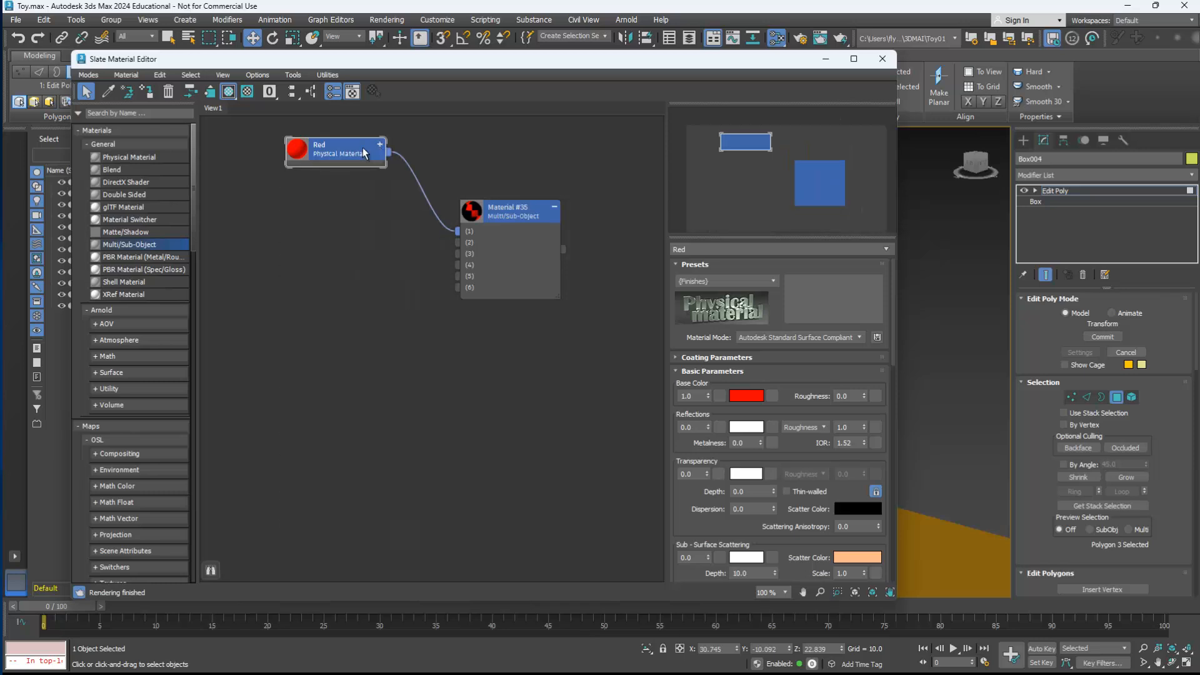
pyautogui.moveTo(360, 153); pyautogui.dragTo(373, 191)
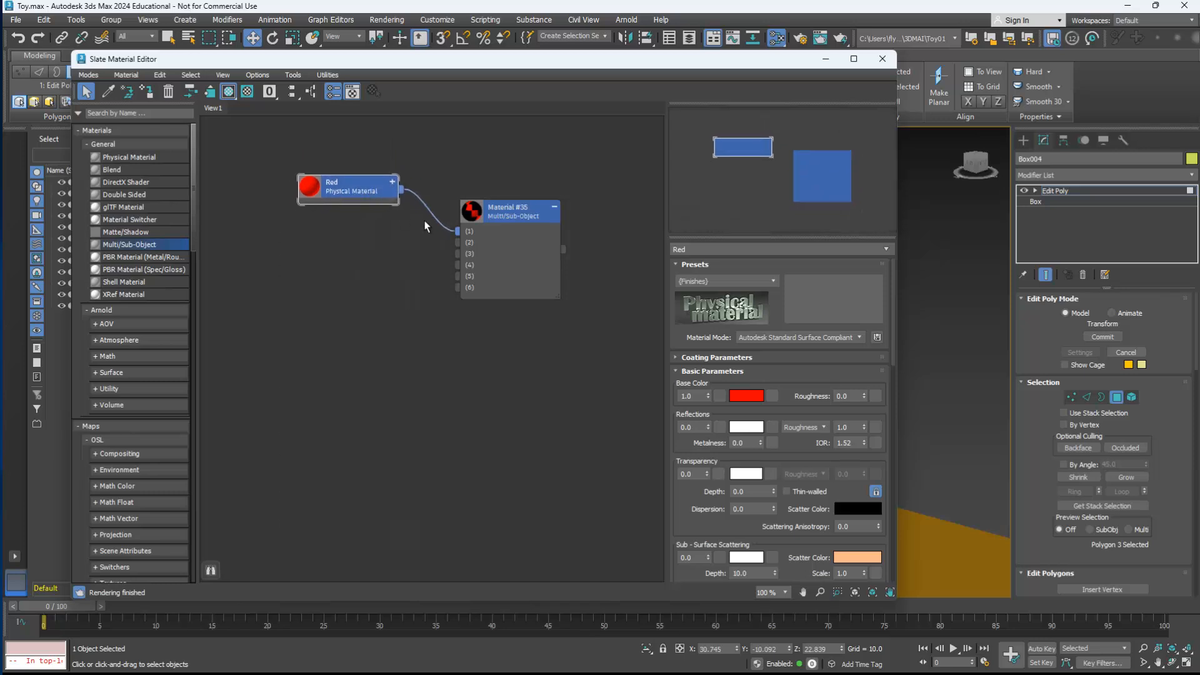
# Step: Name slot 1 of the Multi/Sub-Object material Red and place the Red node up and to the left of it
pyautogui.click(506, 212)
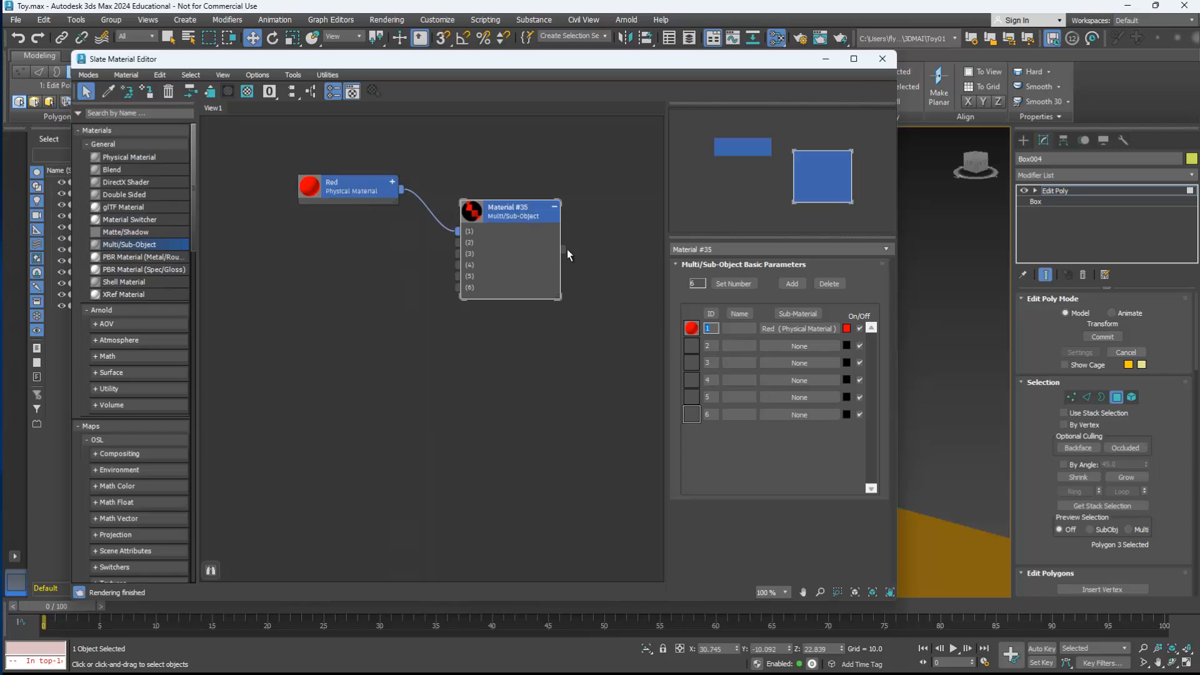
pyautogui.click(740, 328)
pyautogui.write('Red')
pyautogui.moveTo(359, 186); pyautogui.dragTo(346, 161)
pyautogui.click(508, 224)
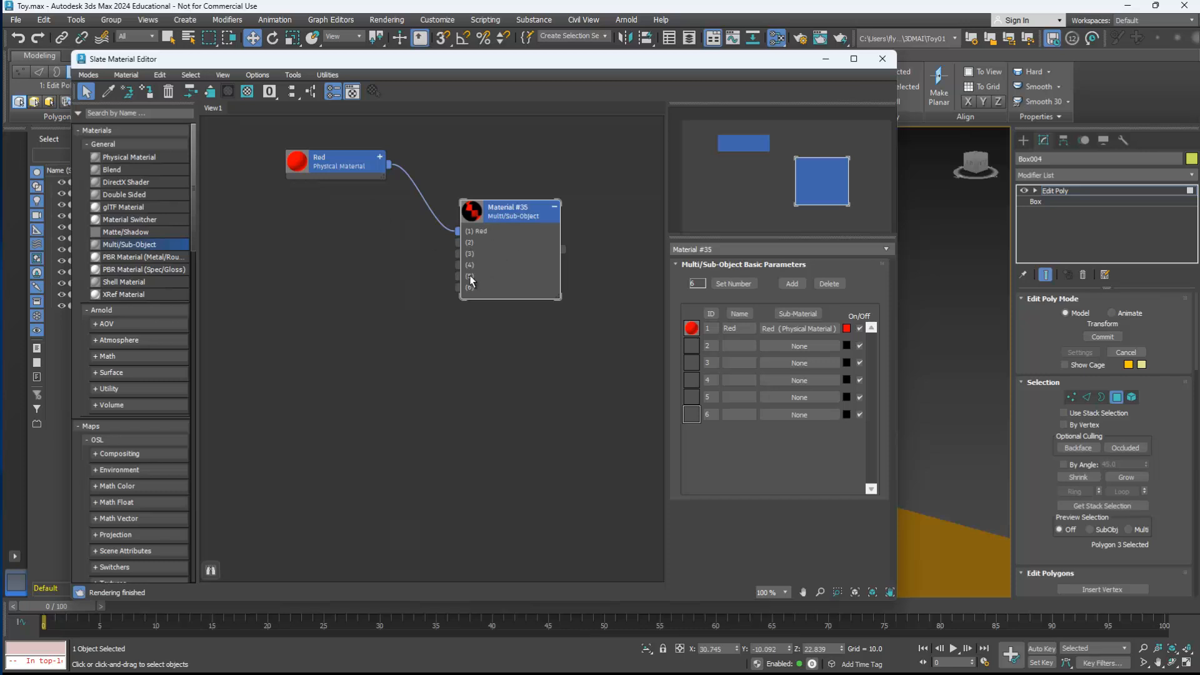
# Step: Make five copies of the Red material node stacked below it and connect them in order to slots 2 through 6
pyautogui.doubleClick(332, 170)
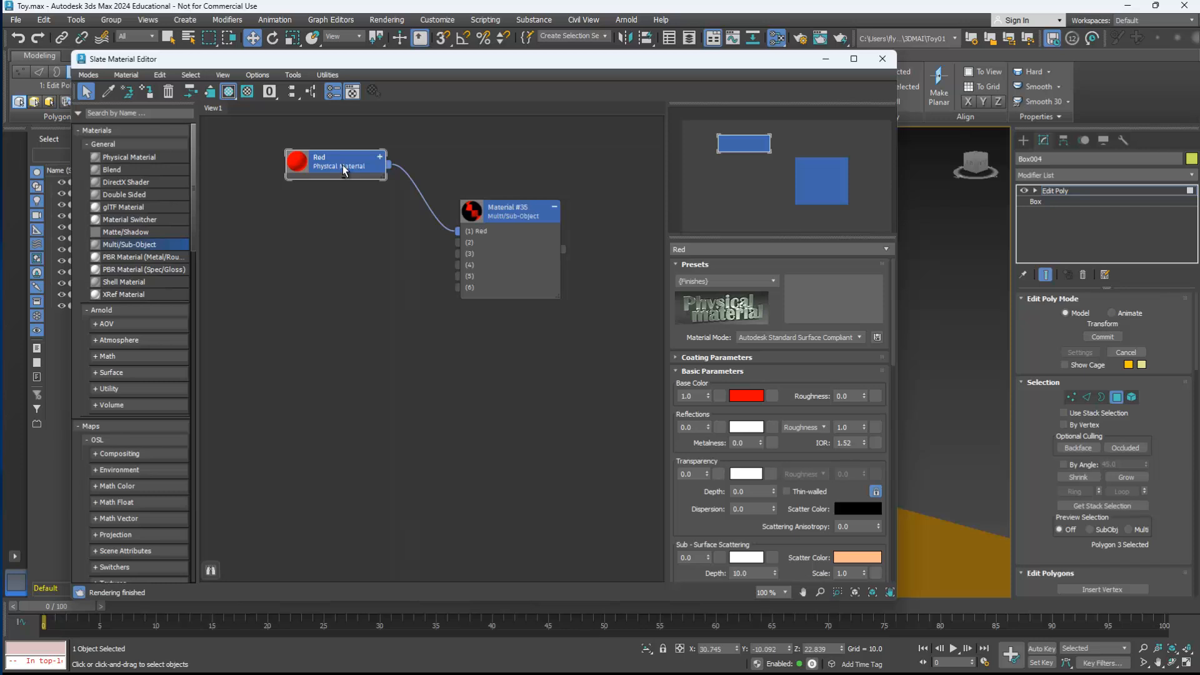
pyautogui.moveTo(343, 167)
pyautogui.keyDown('shift'); pyautogui.mouseDown()
pyautogui.moveTo(333, 280)
pyautogui.moveTo(344, 358)
pyautogui.mouseUp(); pyautogui.keyUp('shift')
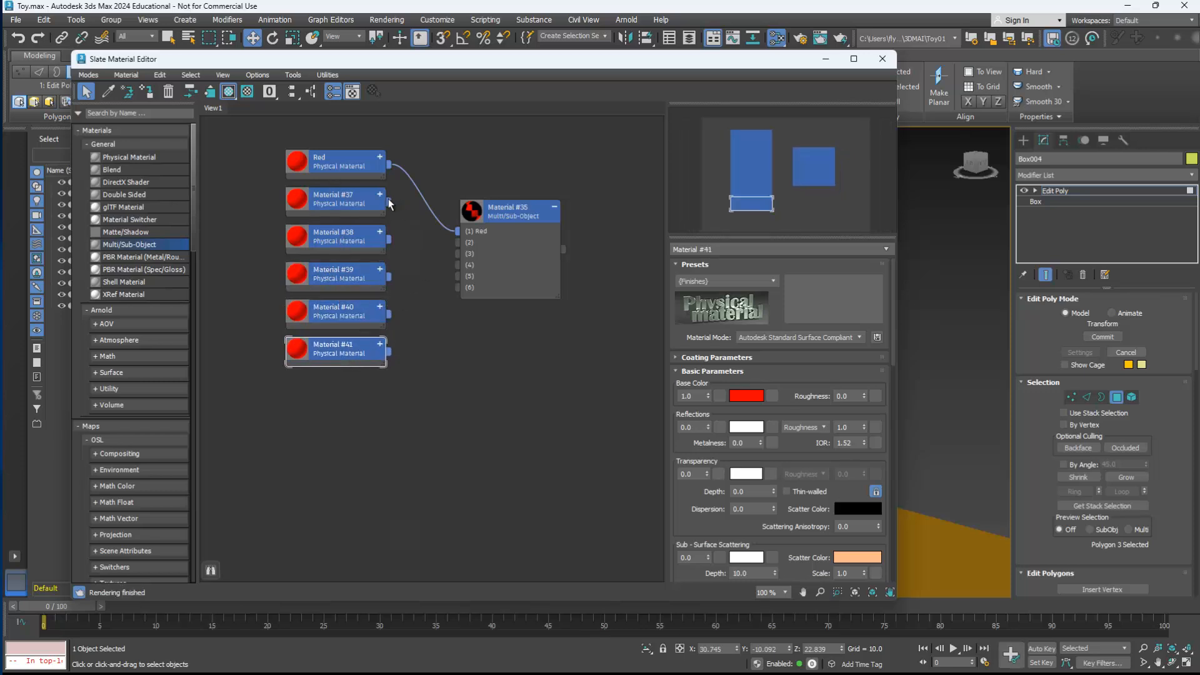
pyautogui.moveTo(388, 203); pyautogui.dragTo(459, 254)
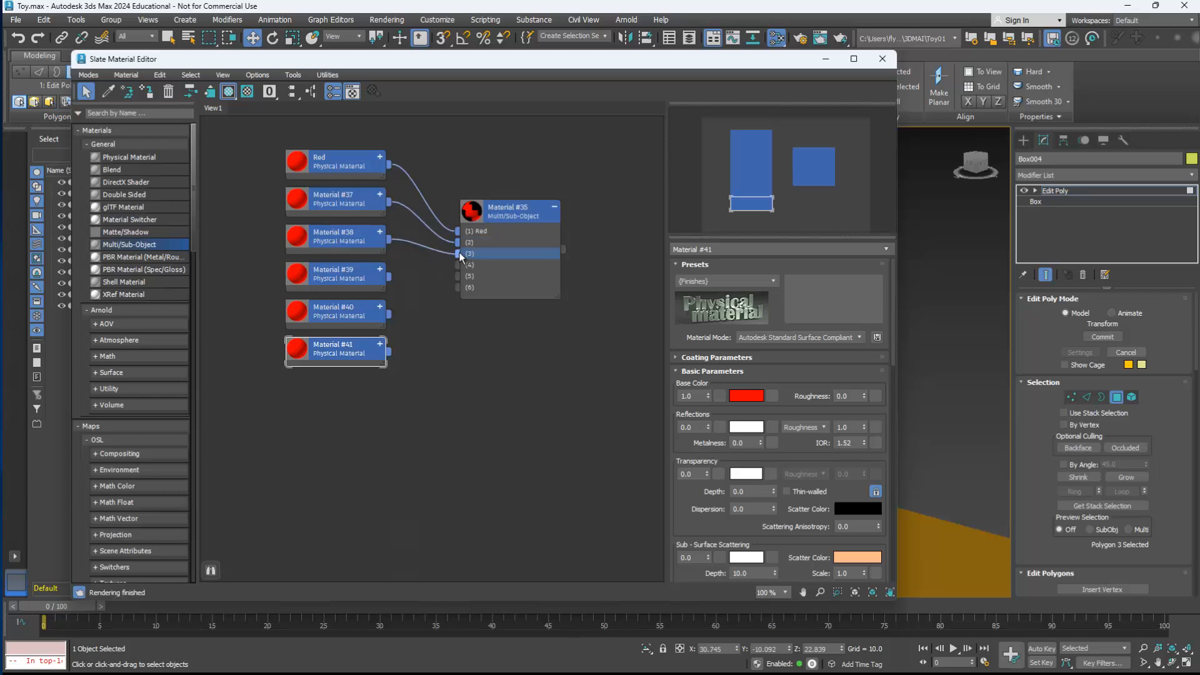
pyautogui.moveTo(390, 277); pyautogui.dragTo(458, 265)
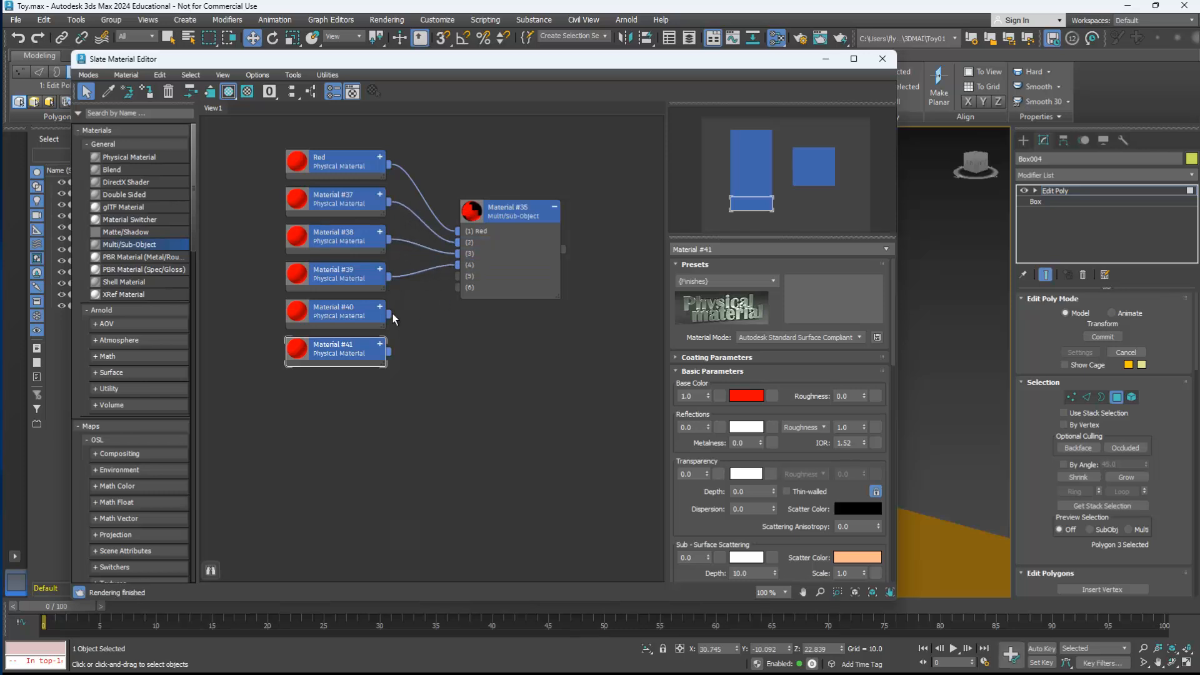
pyautogui.moveTo(390, 314); pyautogui.dragTo(460, 276)
pyautogui.moveTo(388, 352); pyautogui.dragTo(458, 288)
# Step: Set the base color of the slot 2 material to pure green (00FF00) and rename it Green
pyautogui.doubleClick(338, 199)
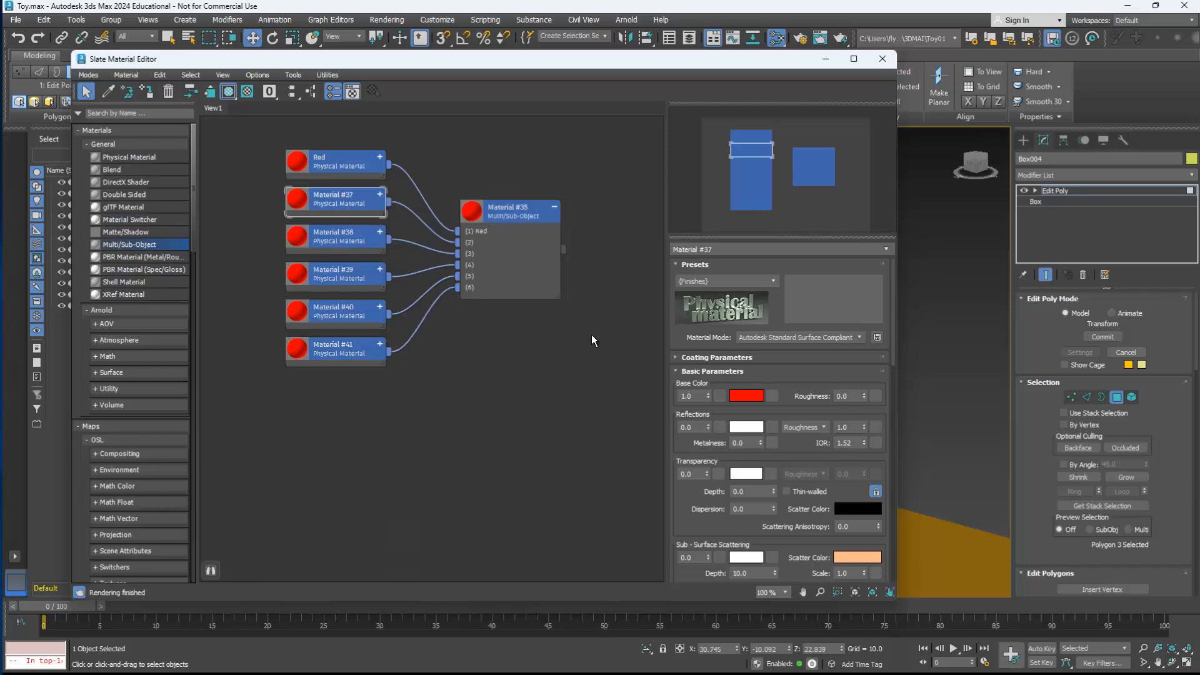
pyautogui.click(745, 396)
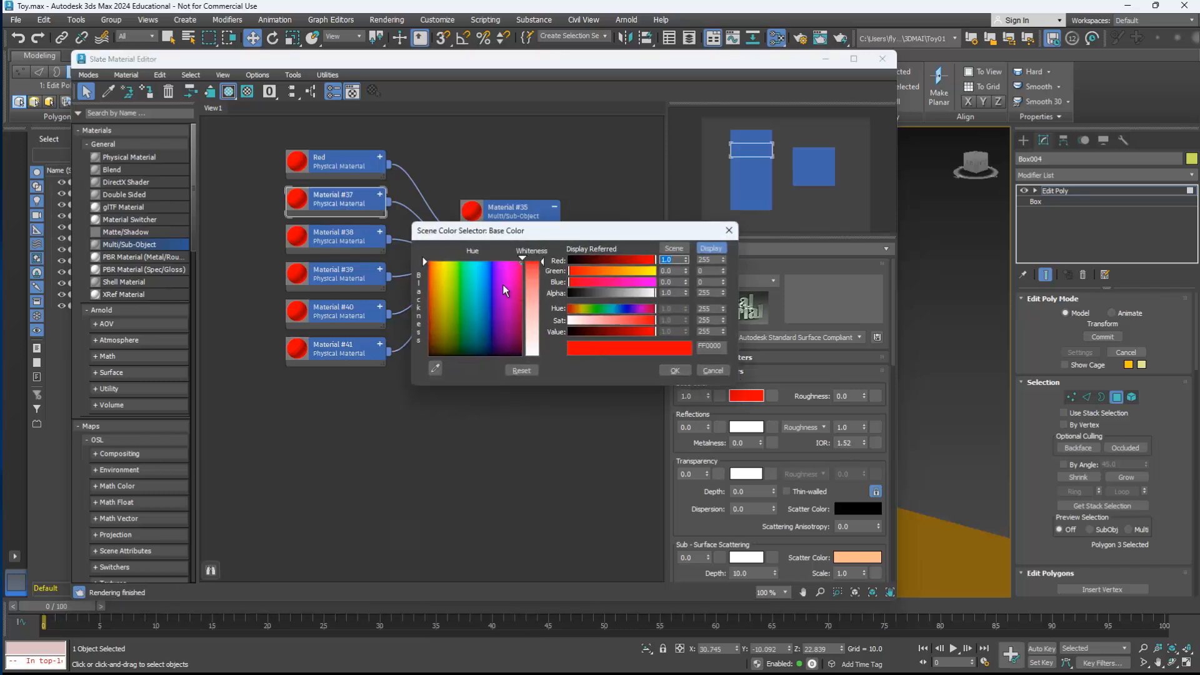
pyautogui.moveTo(503, 284); pyautogui.dragTo(464, 260)
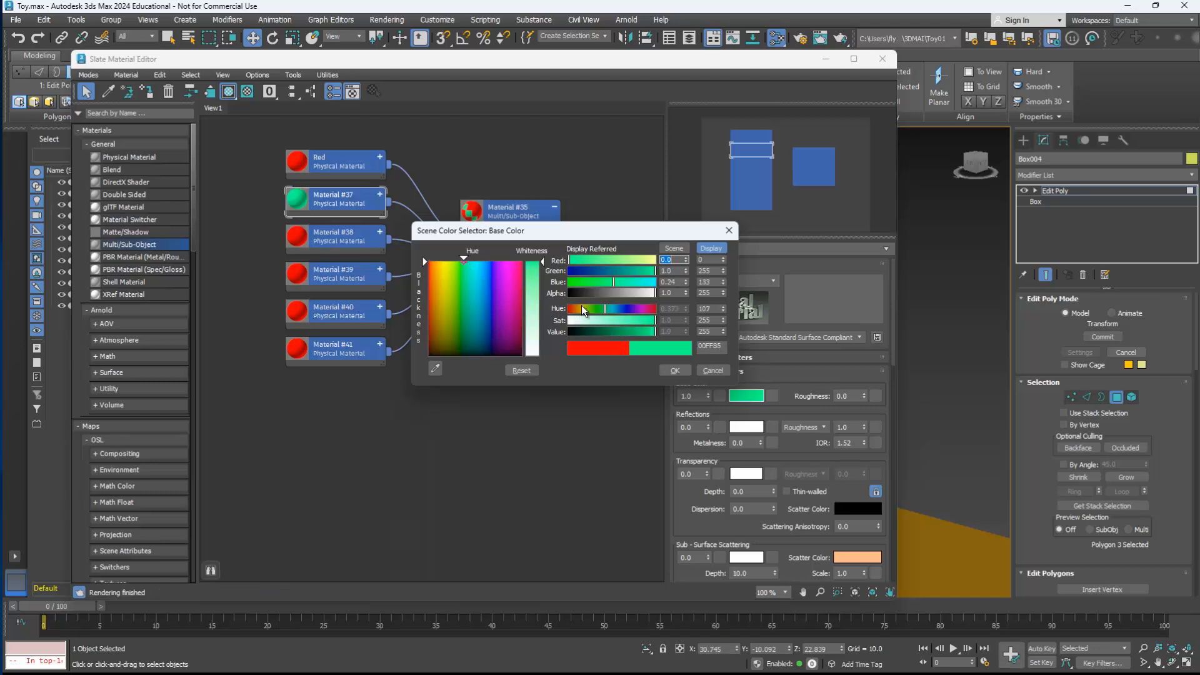
pyautogui.moveTo(617, 282); pyautogui.dragTo(568, 286)
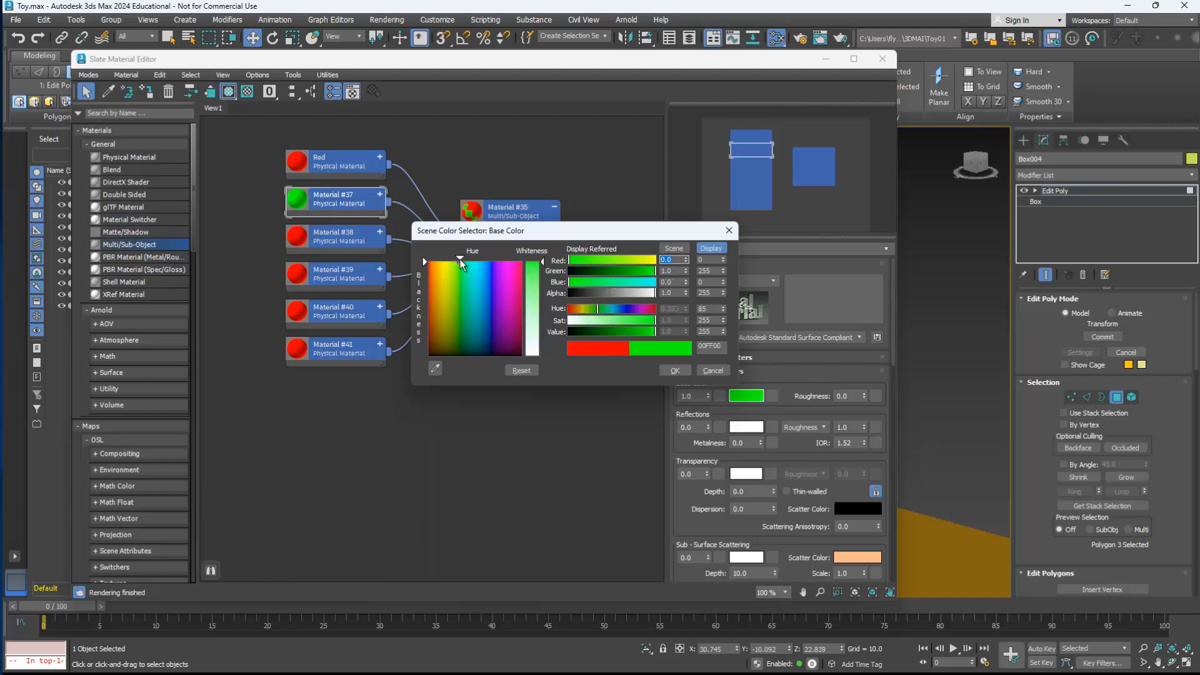
pyautogui.click(683, 373)
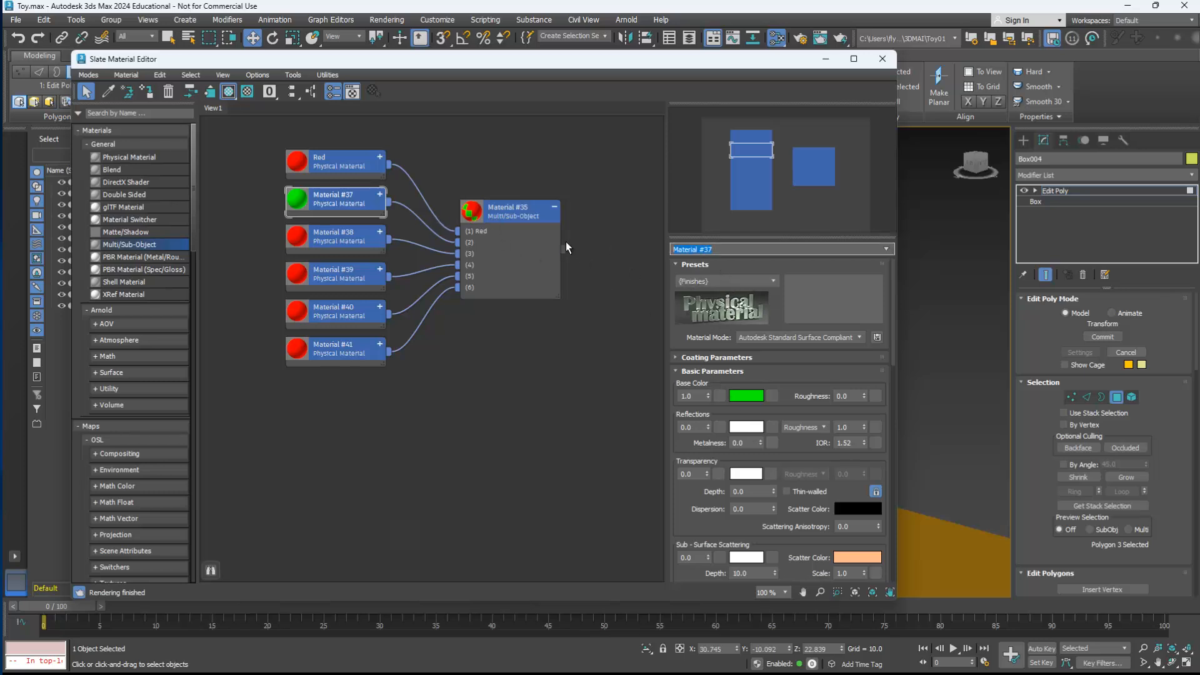
pyautogui.write('Green')
pyautogui.press('Return')
# Step: Rename the slot 3 material Blue and set its base color to pure blue (0000FF)
pyautogui.click(346, 243)
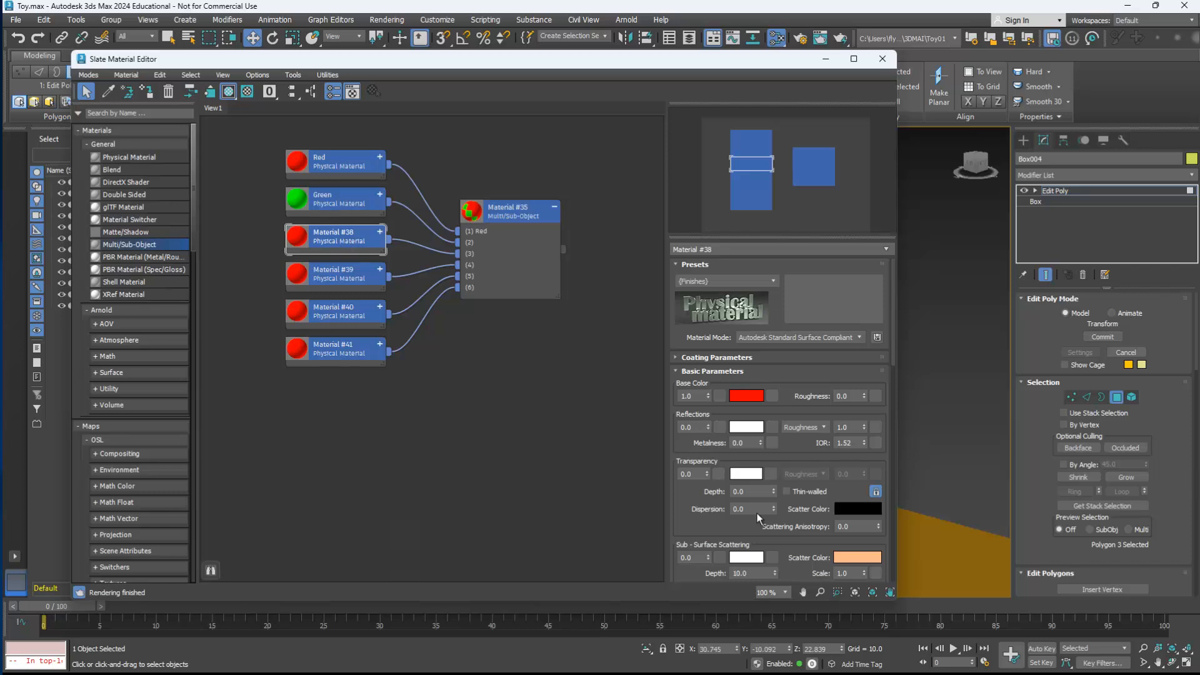
pyautogui.press('Tab')
pyautogui.write('B')
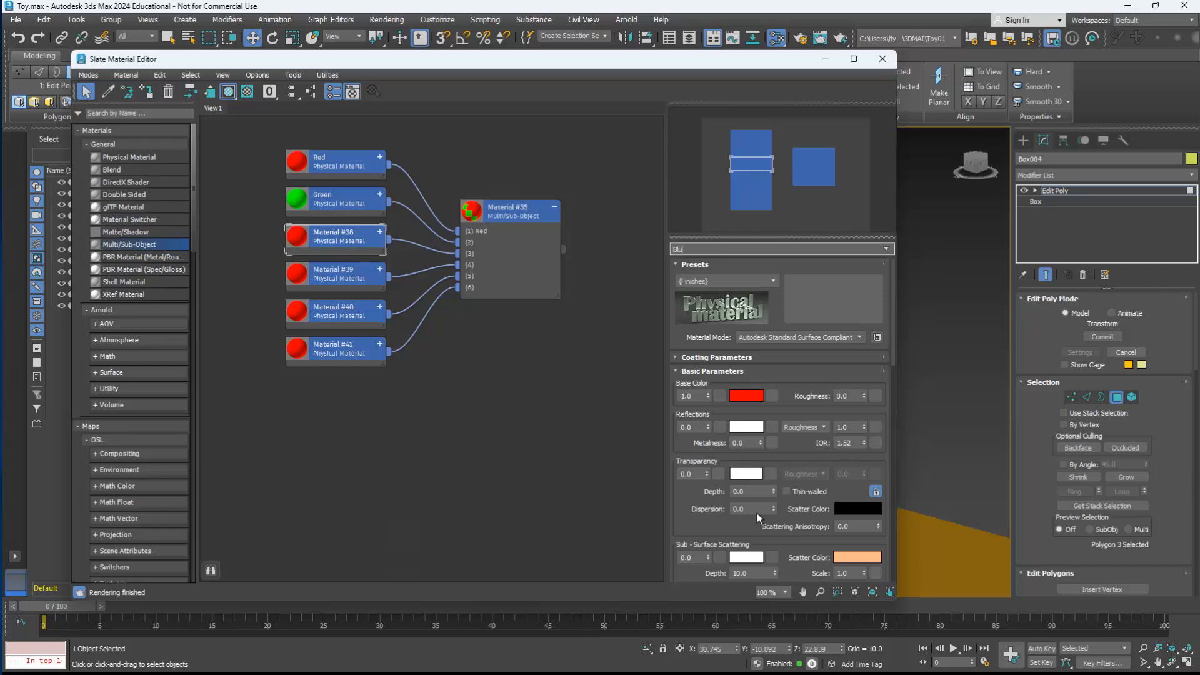
pyautogui.press('Return')
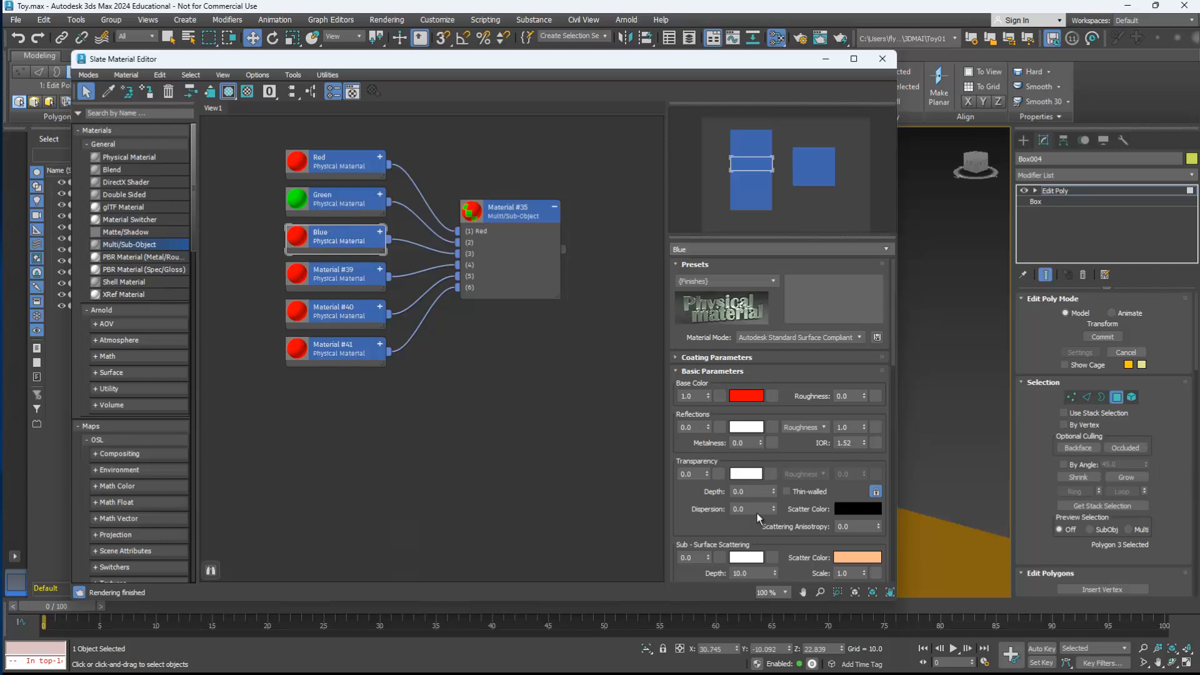
pyautogui.click(746, 395)
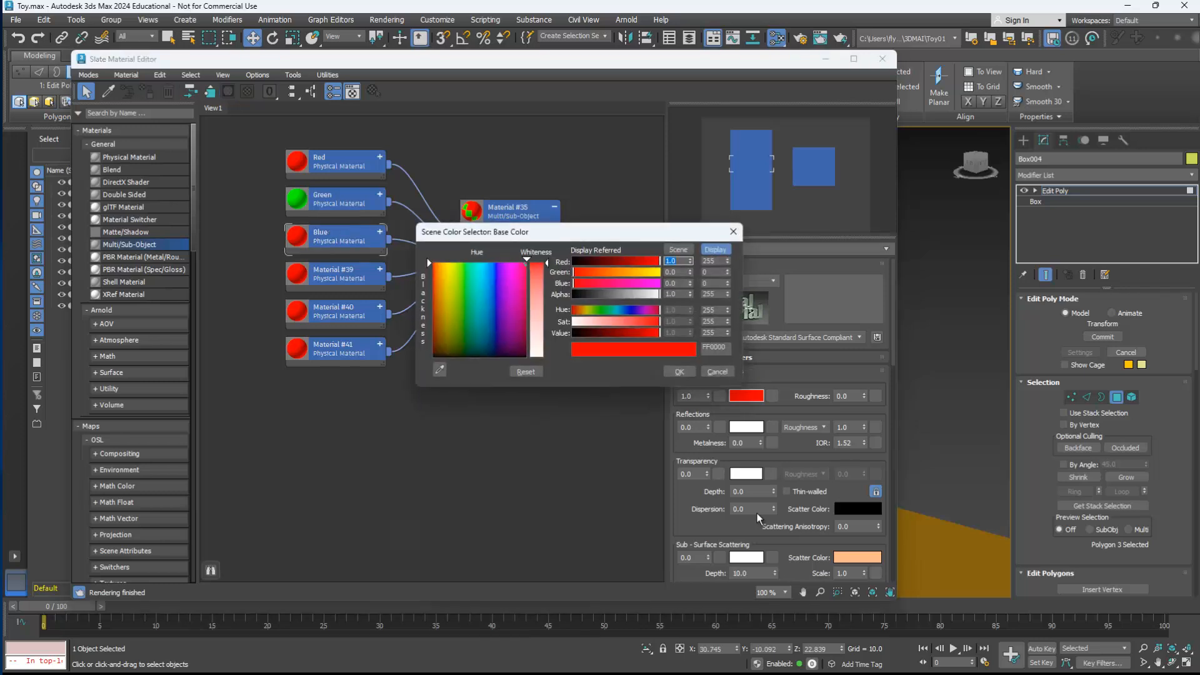
pyautogui.moveTo(573, 310)
pyautogui.mouseDown()
pyautogui.moveTo(635, 310)
pyautogui.moveTo(624, 310)
pyautogui.mouseUp()
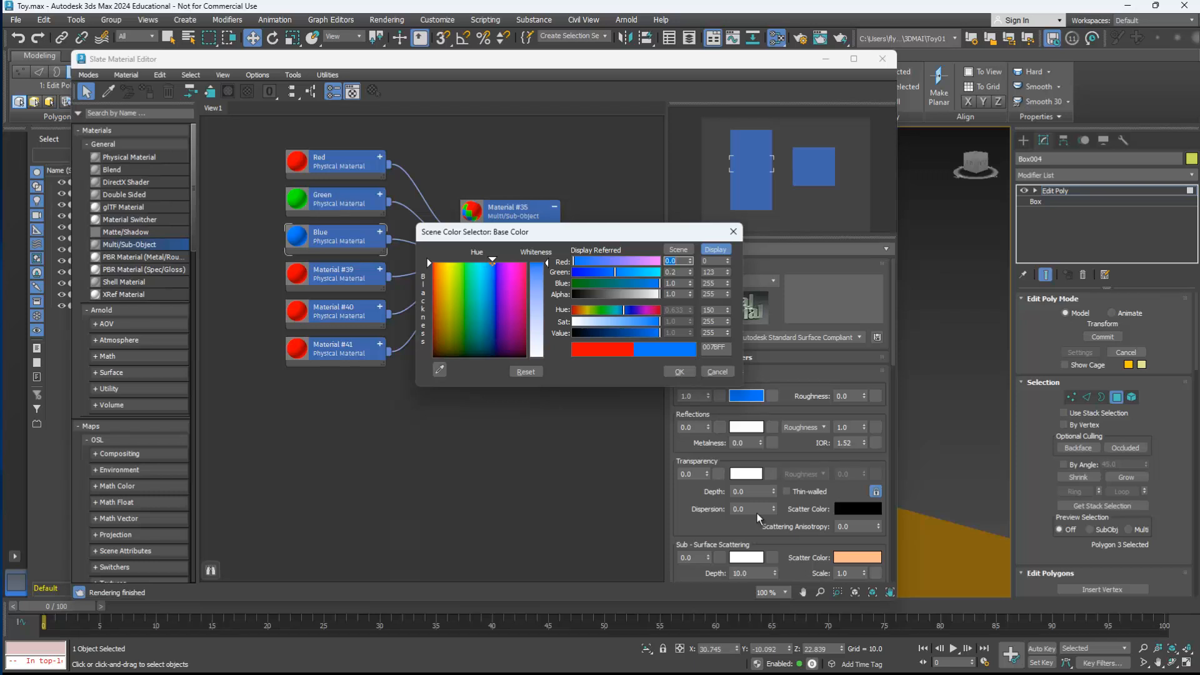
pyautogui.moveTo(615, 272); pyautogui.dragTo(574, 272)
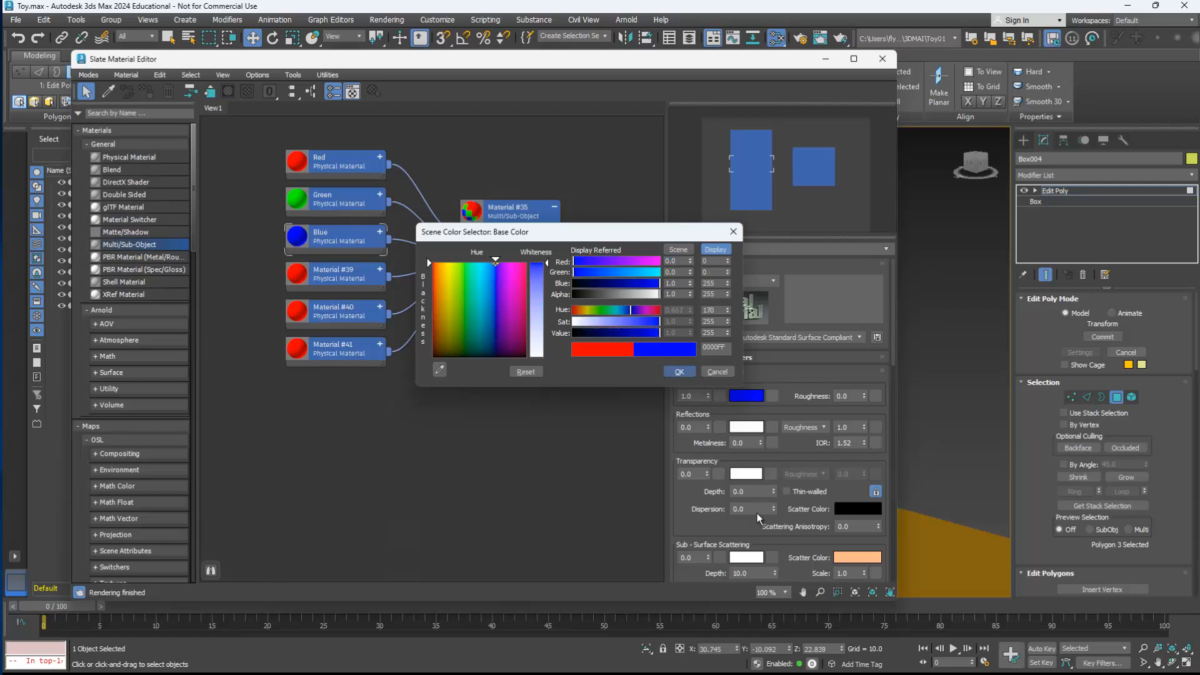
pyautogui.press('Return')
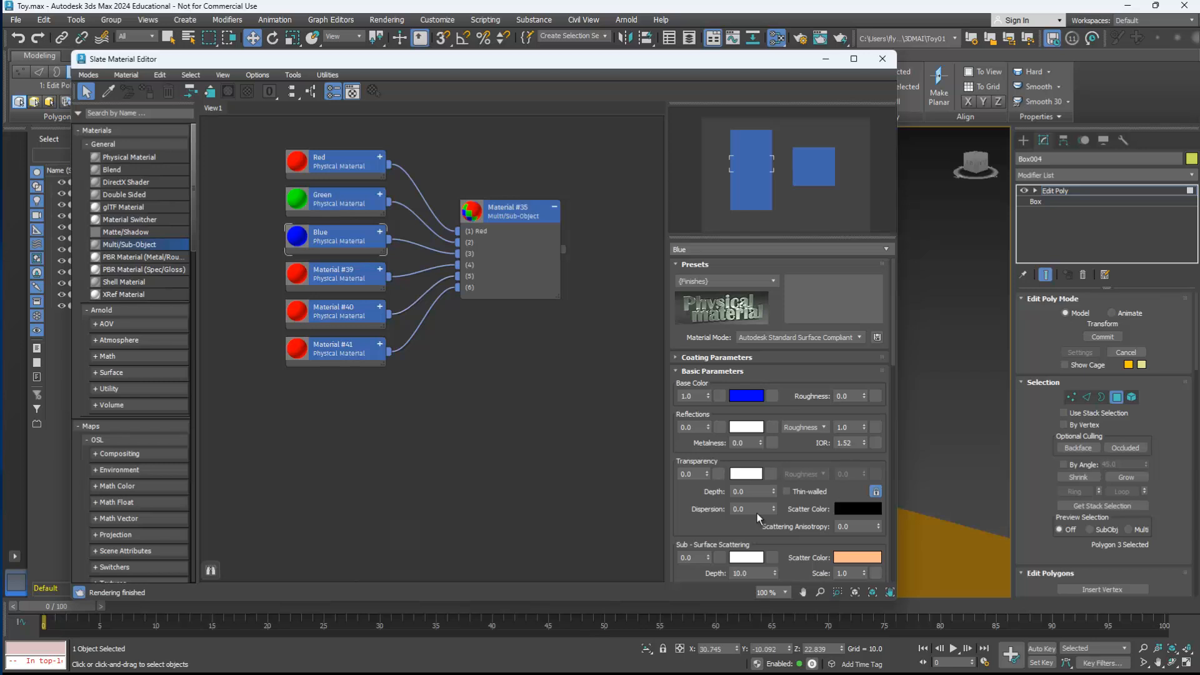
# Step: Set the base color of the slot 4 material to yellow (FFFF00) and rename it Yellow
pyautogui.doubleClick(338, 274)
pyautogui.click(747, 395)
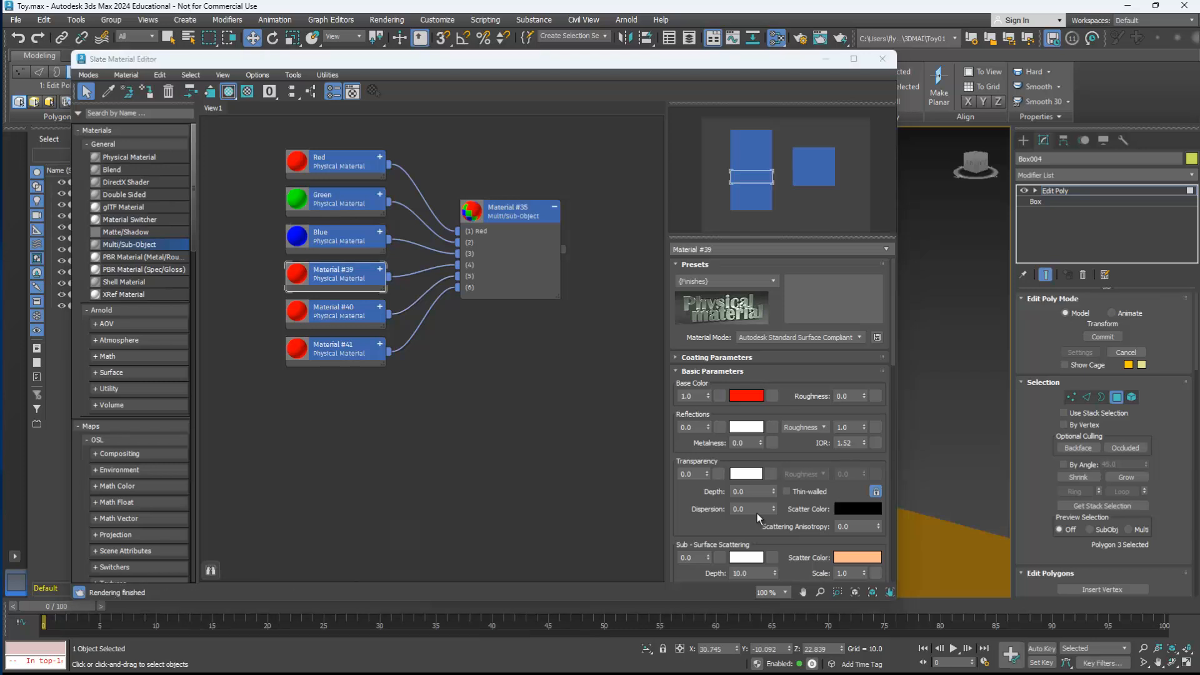
pyautogui.moveTo(612, 305); pyautogui.dragTo(577, 306)
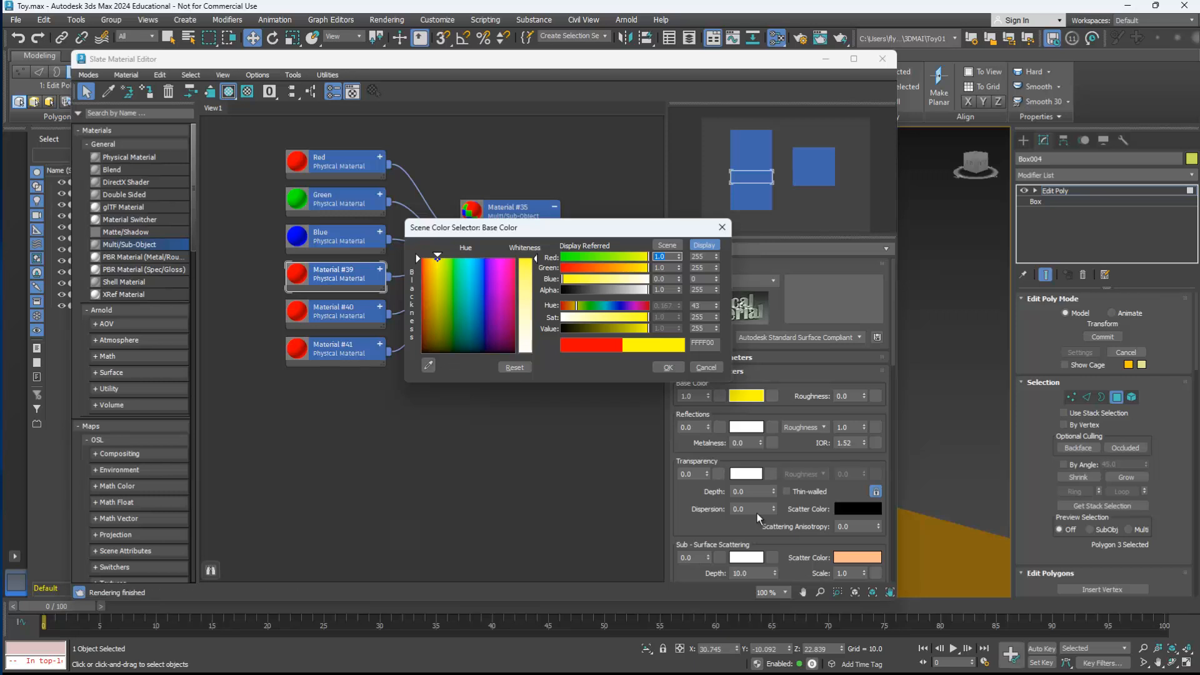
pyautogui.click(668, 368)
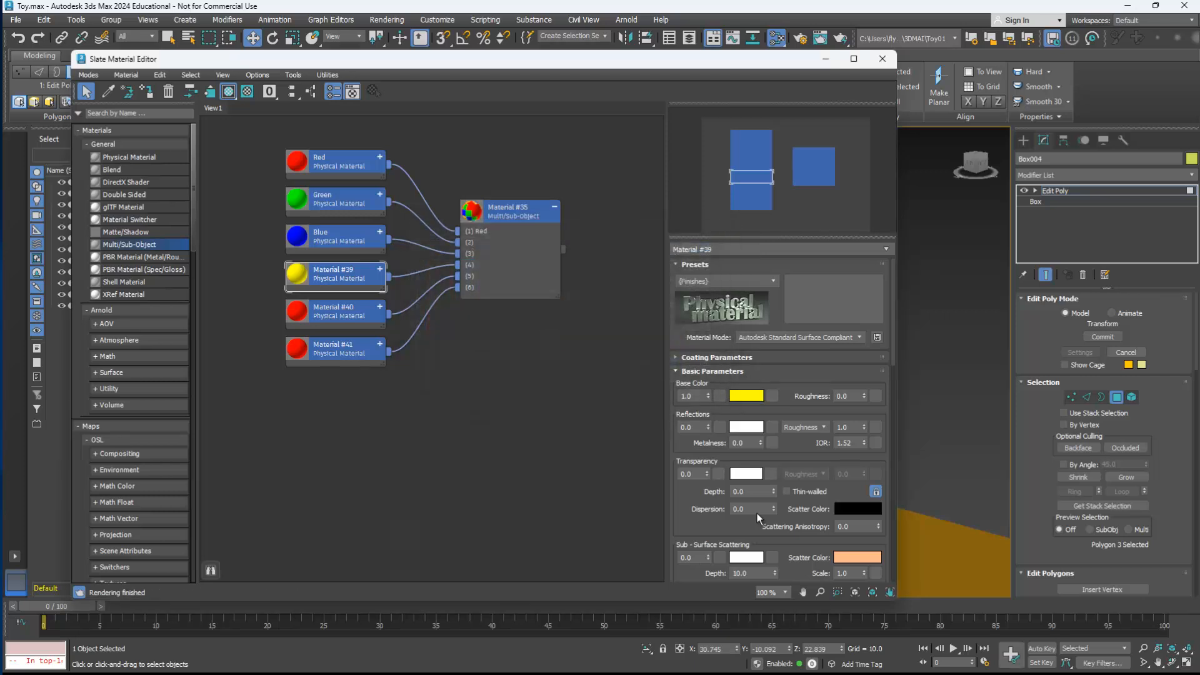
pyautogui.moveTo(718, 249); pyautogui.dragTo(673, 249)
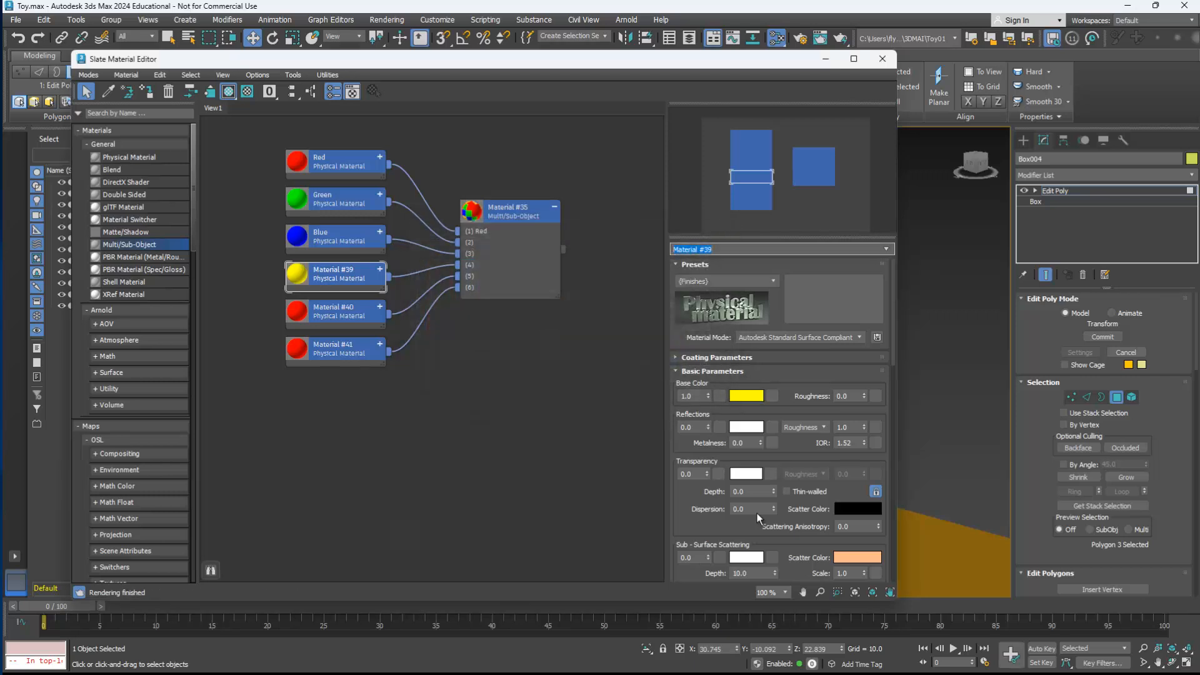
pyautogui.write('Yellow')
pyautogui.press('Return')
# Step: Set the base color of the slot 5 material to orange
pyautogui.doubleClick(338, 311)
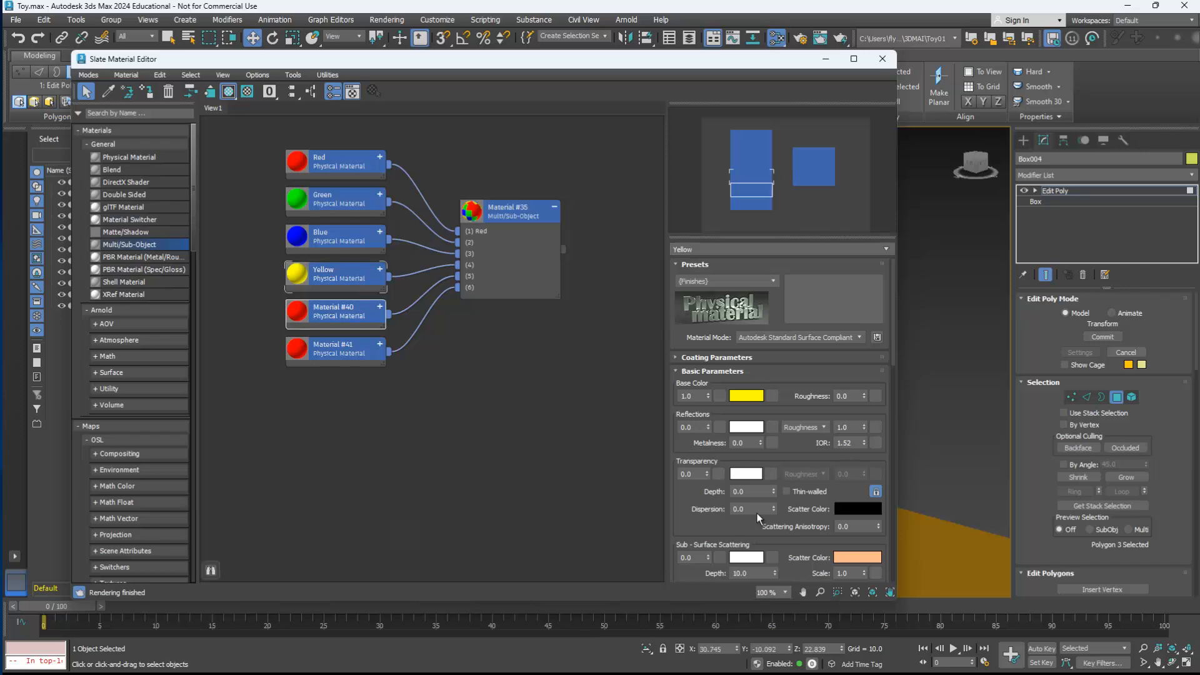
pyautogui.click(746, 396)
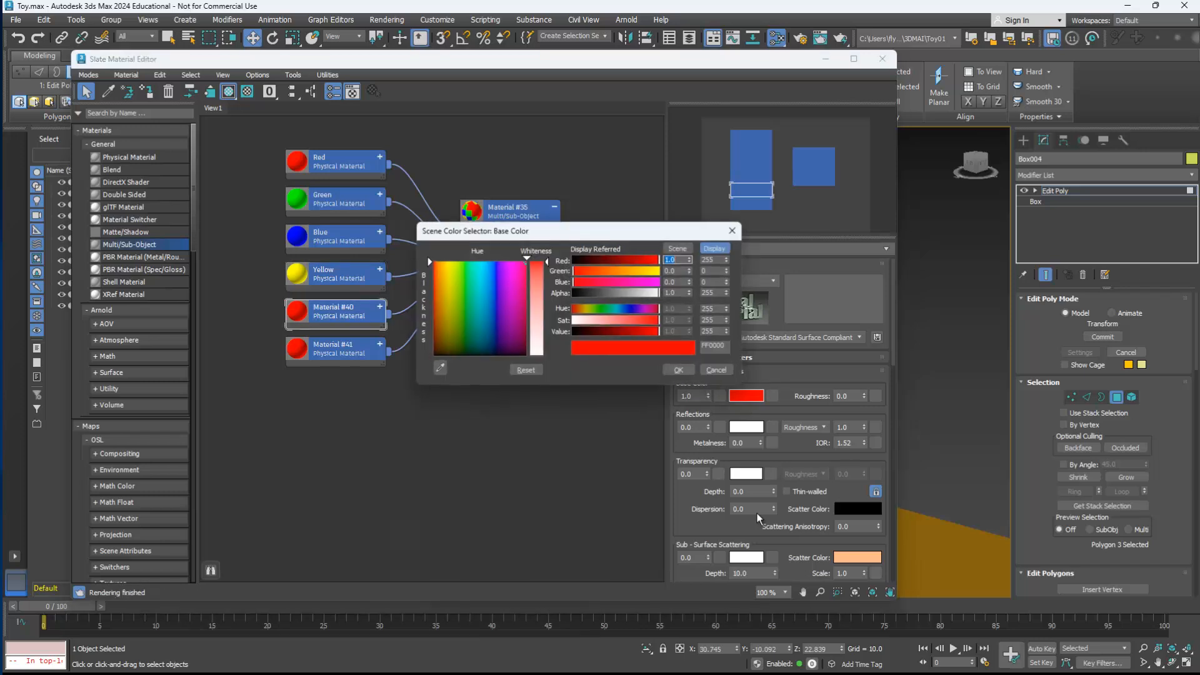
pyautogui.moveTo(435, 261)
pyautogui.mouseDown()
pyautogui.moveTo(459, 261)
pyautogui.moveTo(435, 261)
pyautogui.mouseUp()
pyautogui.click(680, 371)
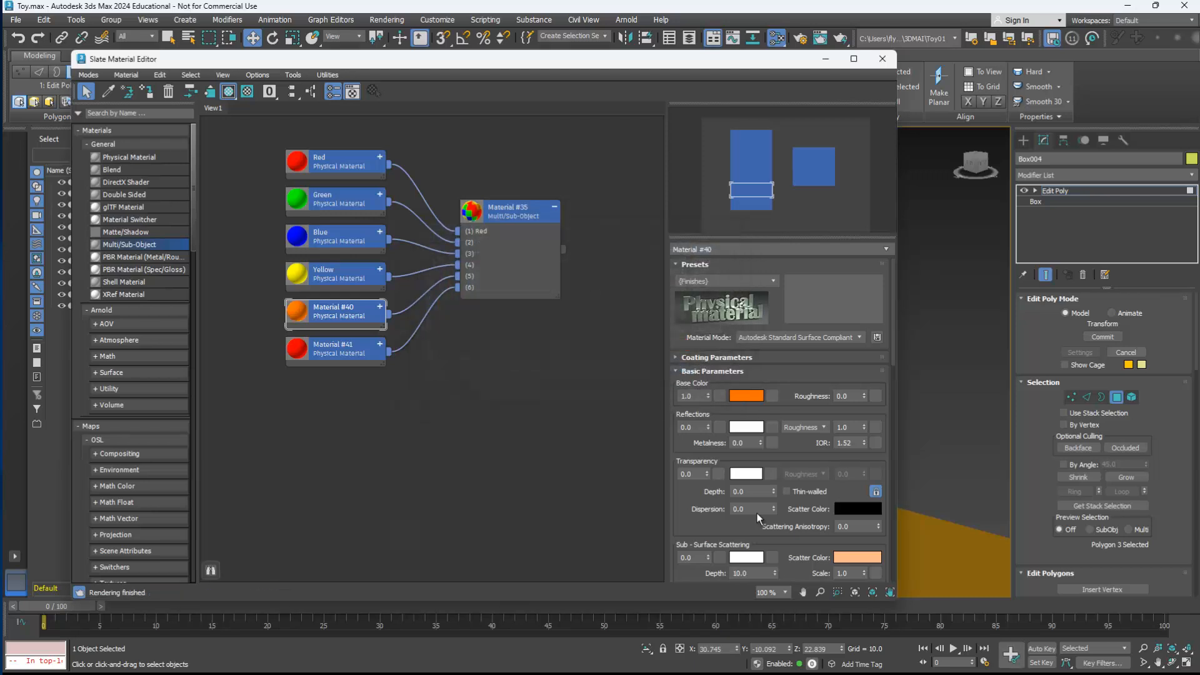
# Step: Set the base color of the slot 6 material to white (FFFFFF) and rename it White
pyautogui.doubleClick(339, 349)
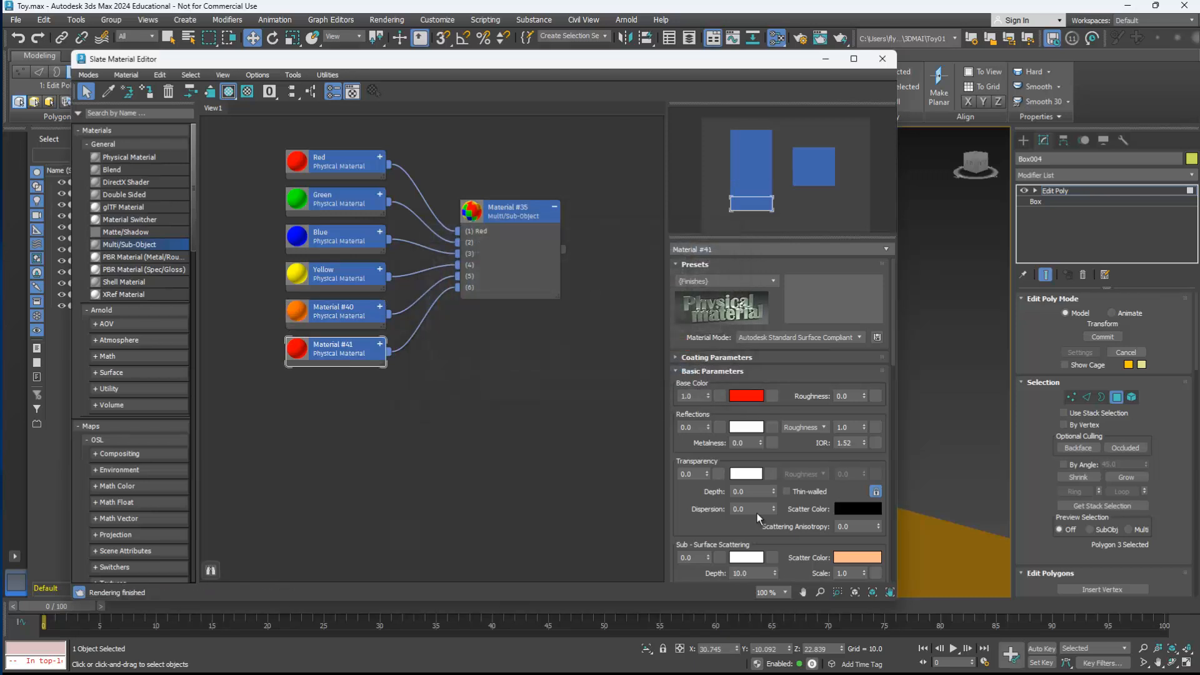
pyautogui.click(746, 396)
pyautogui.click(442, 293)
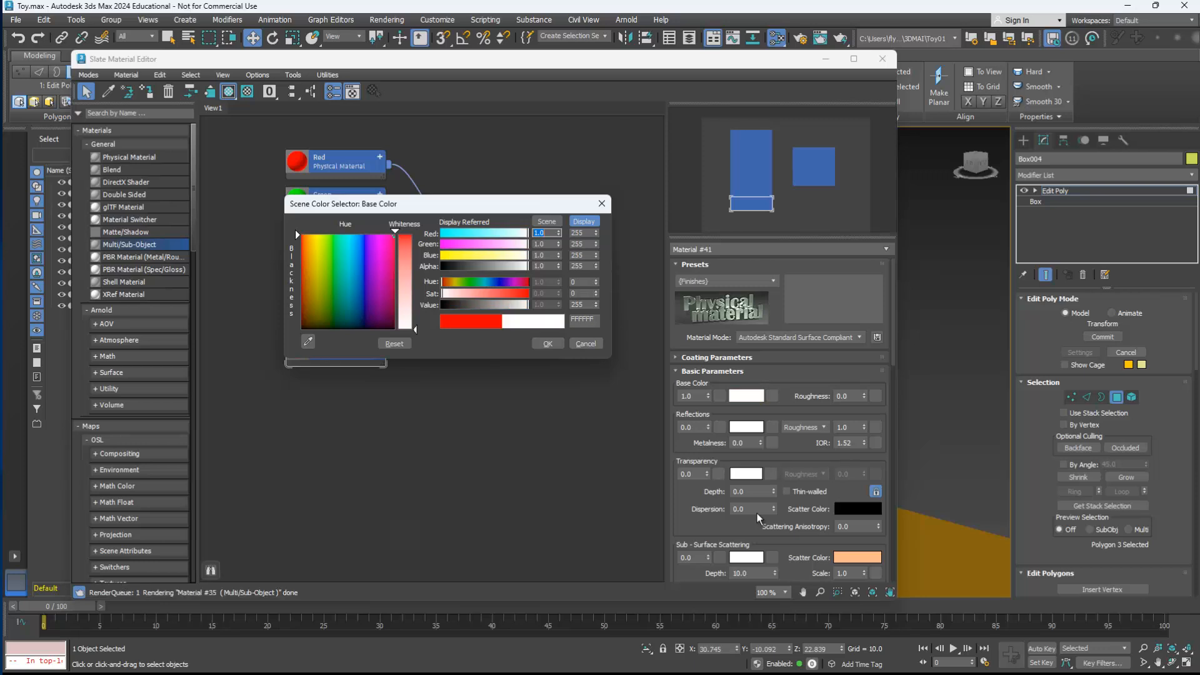
pyautogui.click(548, 343)
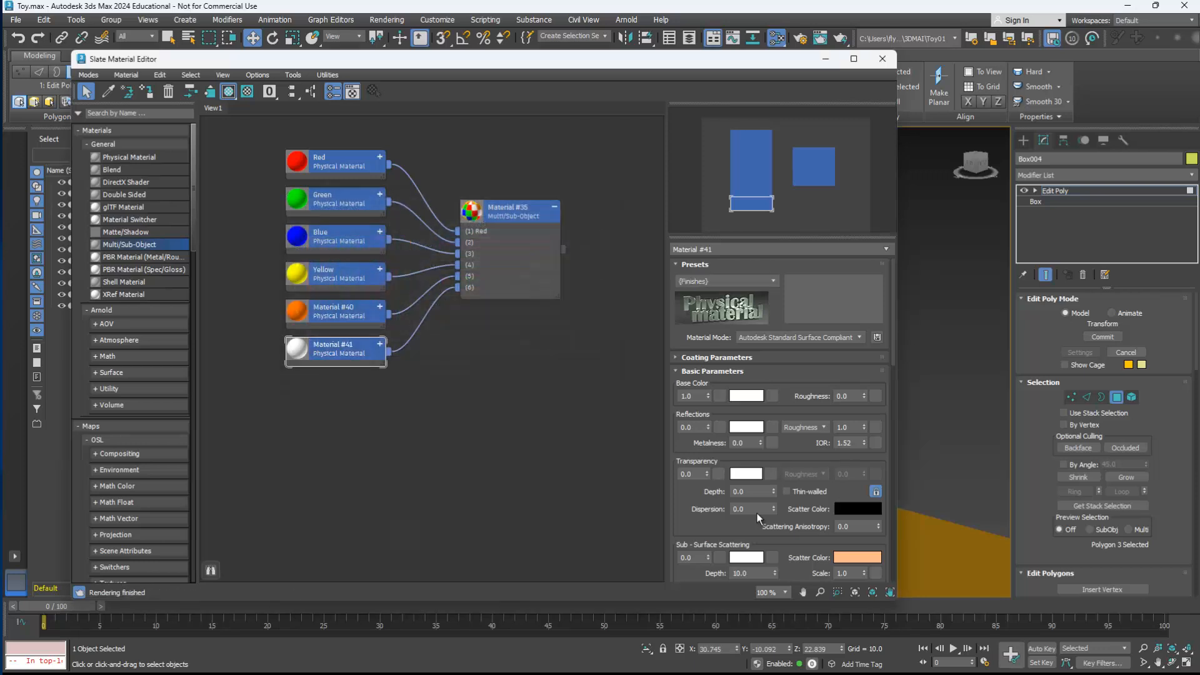
pyautogui.write('White')
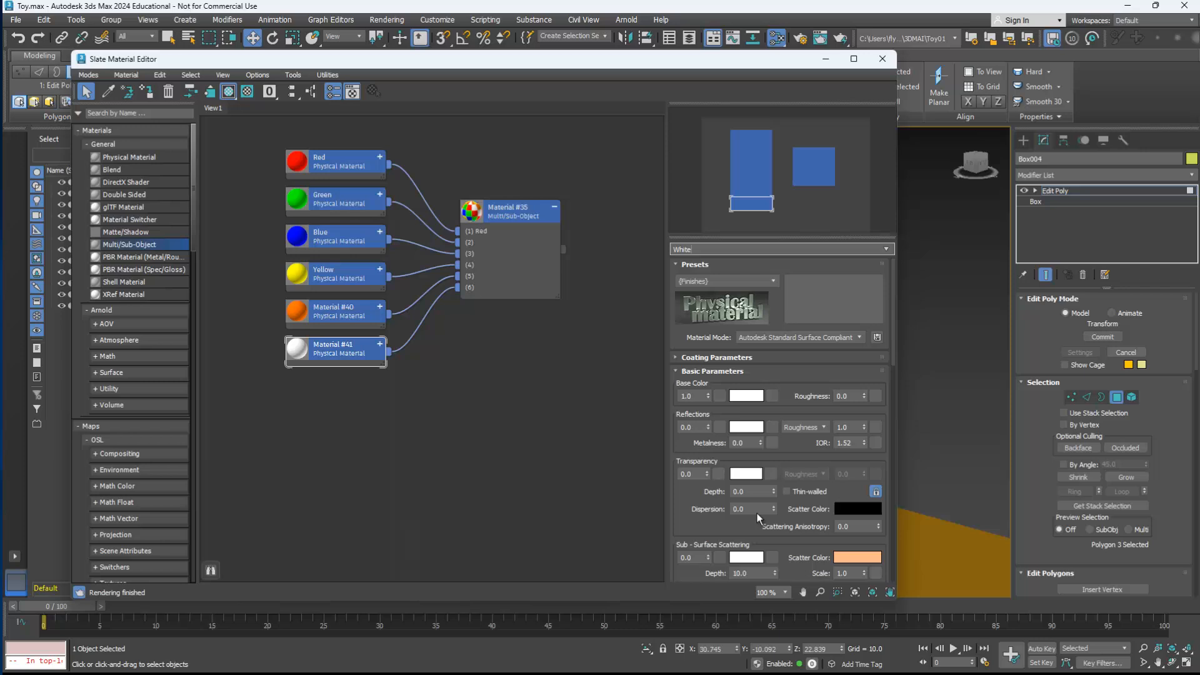
pyautogui.press('Return')
# Step: Rename the orange slot 5 material Orange
pyautogui.doubleClick(338, 311)
pyautogui.click(719, 249)
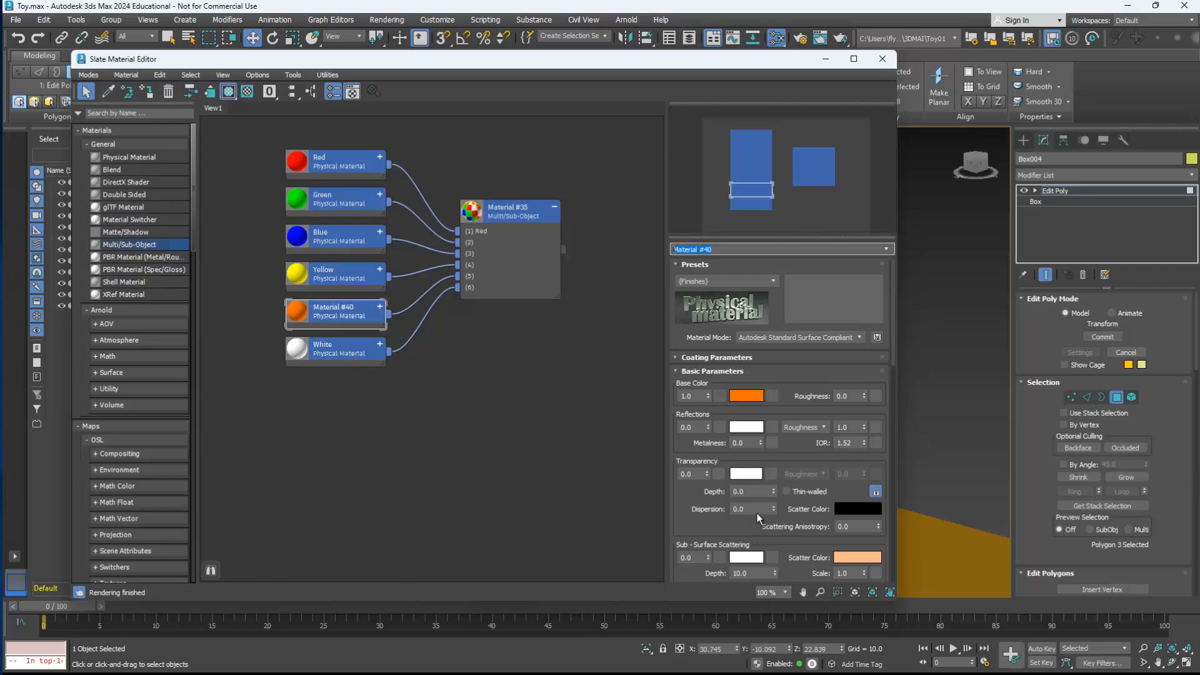
pyautogui.write('Orange')
pyautogui.press('Return')
# Step: Name slots 2 to 6 of the Multi/Sub-Object material Green, Blue, Yellow, Orange and White
pyautogui.doubleClick(512, 211)
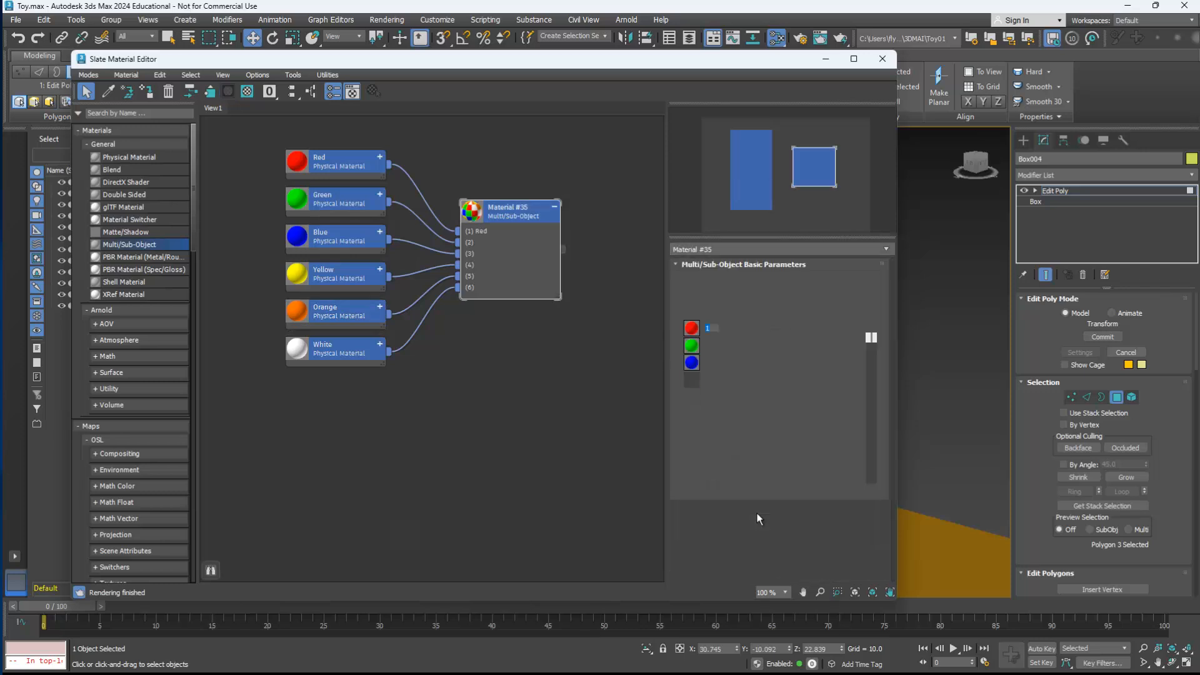
pyautogui.press('Tab')
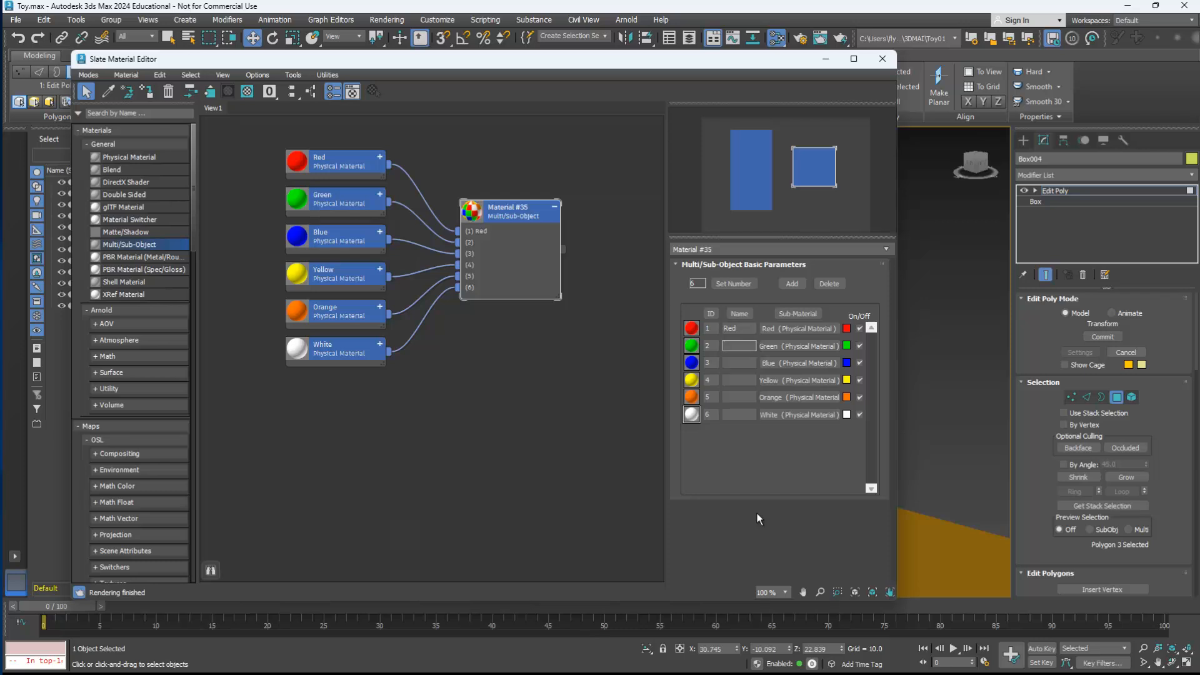
pyautogui.write('Green')
pyautogui.press('Return')
pyautogui.press('Tab')
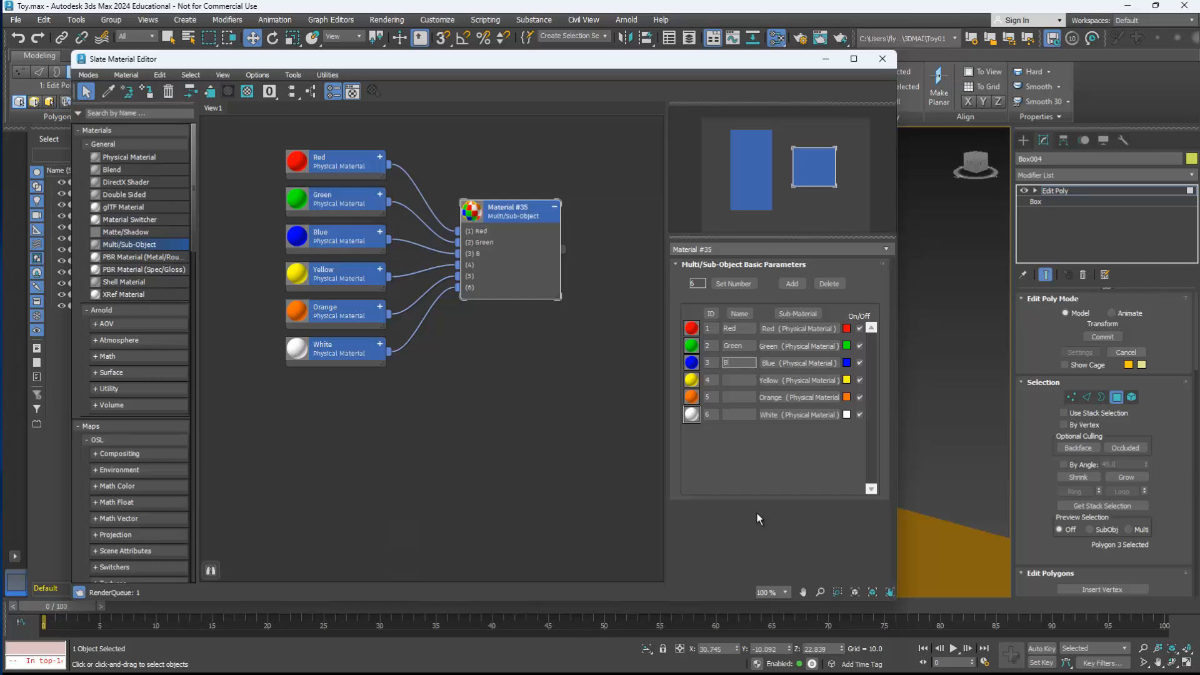
pyautogui.write('Blue')
pyautogui.press('Tab')
pyautogui.write('Yellow')
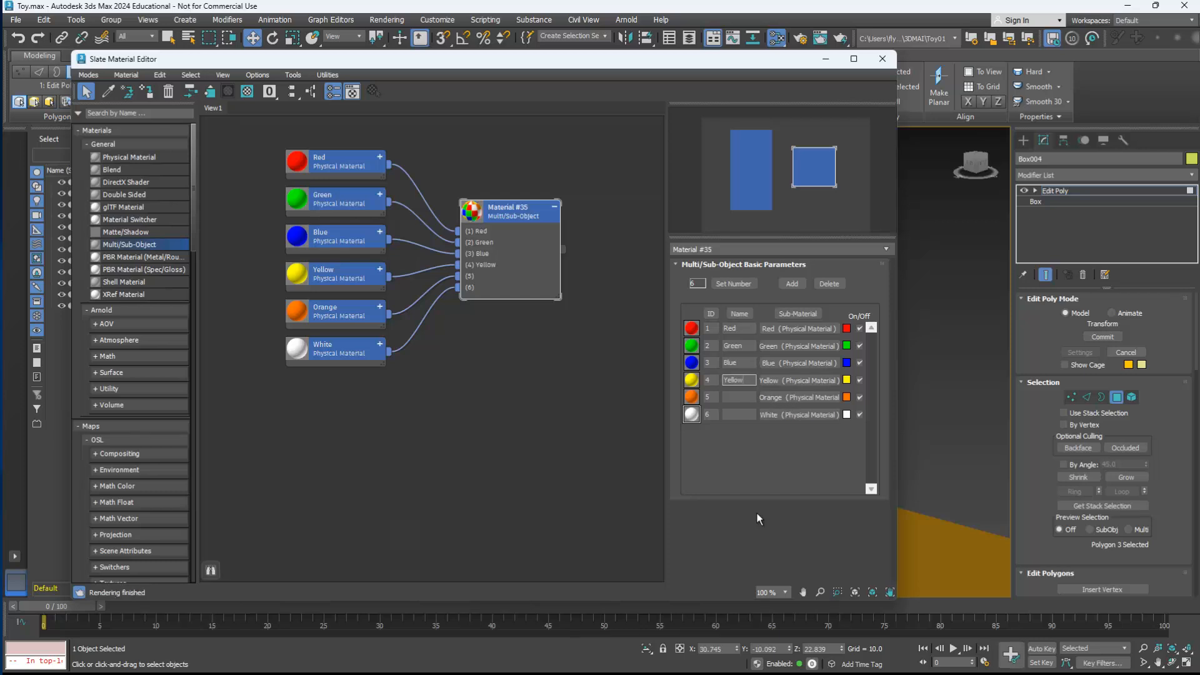
pyautogui.press('Tab')
pyautogui.write('Orange')
pyautogui.press('Tab')
pyautogui.write('White')
pyautogui.press('Return')
# Step: Leave polygon editing on Box004 and assign the six-color Multi/Sub-Object material to the whole box
pyautogui.press('m')
pyautogui.press('m')
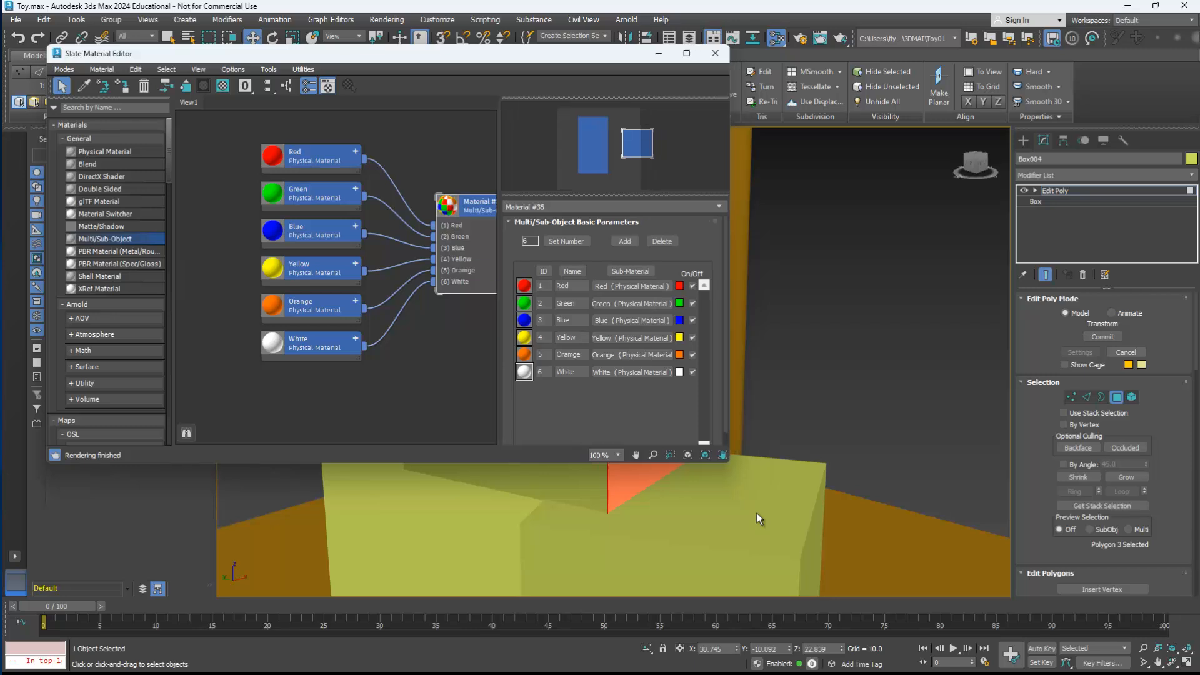
pyautogui.moveTo(400, 350); pyautogui.dragTo(273, 335, button='middle')
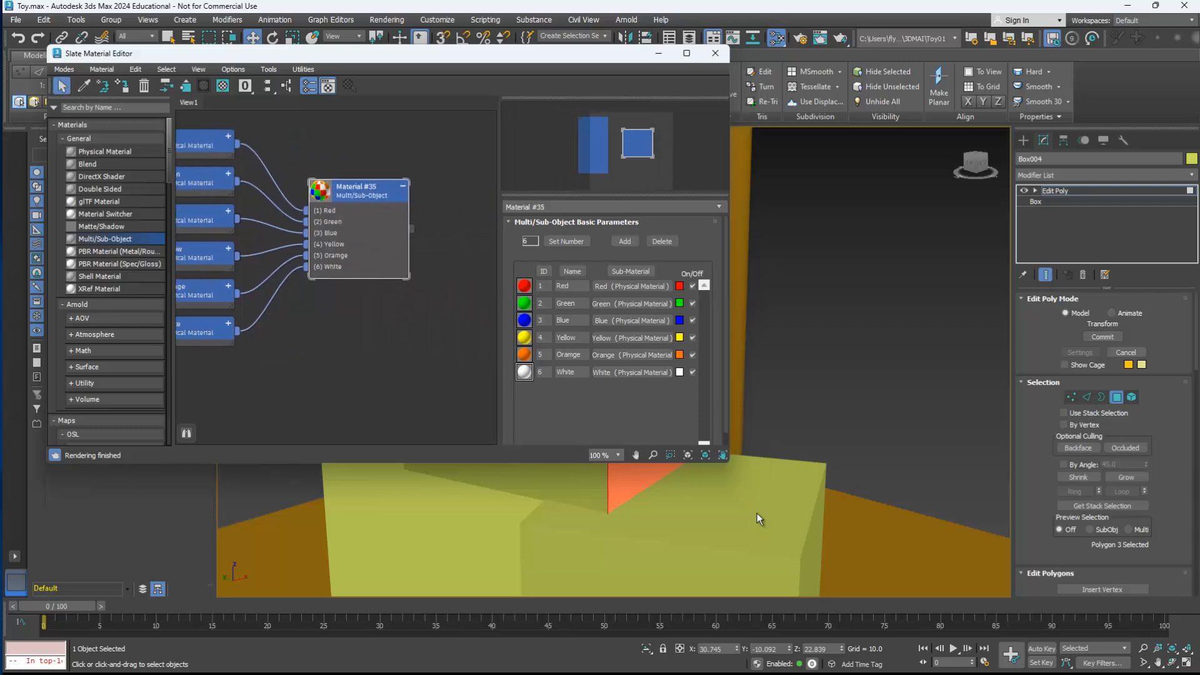
pyautogui.moveTo(411, 229); pyautogui.dragTo(424, 218)
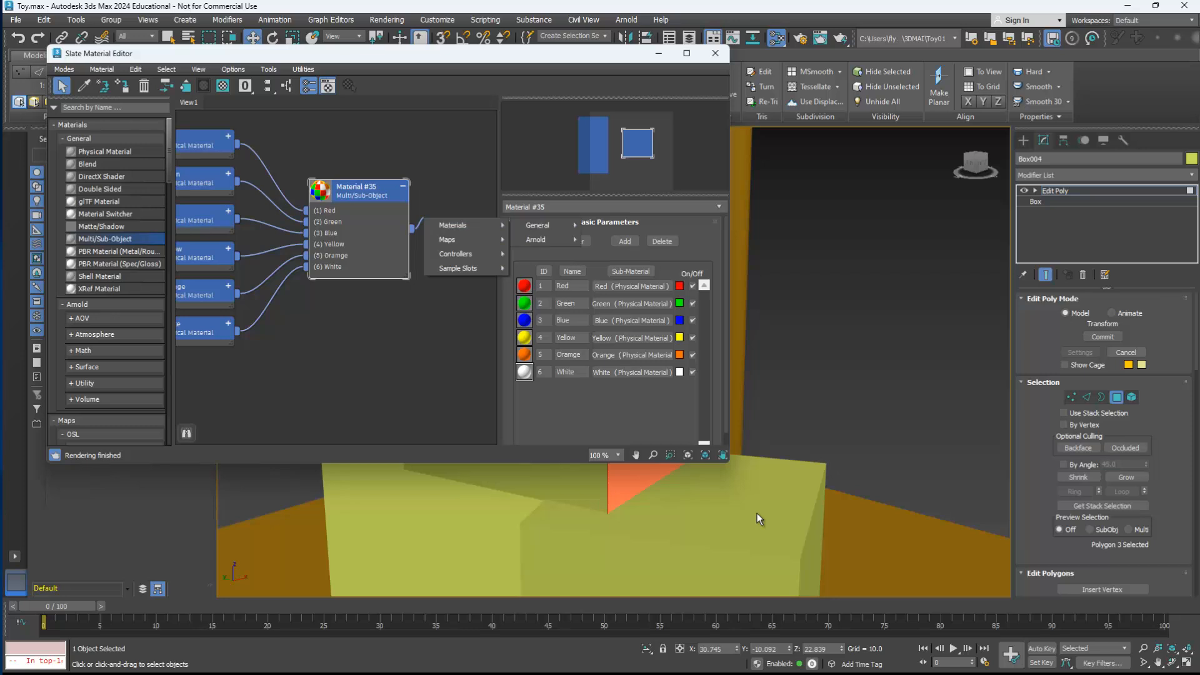
pyautogui.press('Escape')
pyautogui.moveTo(756, 513)
pyautogui.mouseDown(button='middle')
pyautogui.moveTo(892, 491)
pyautogui.moveTo(1000, 491)
pyautogui.moveTo(763, 511)
pyautogui.moveTo(762, 500)
pyautogui.mouseUp(button='middle')
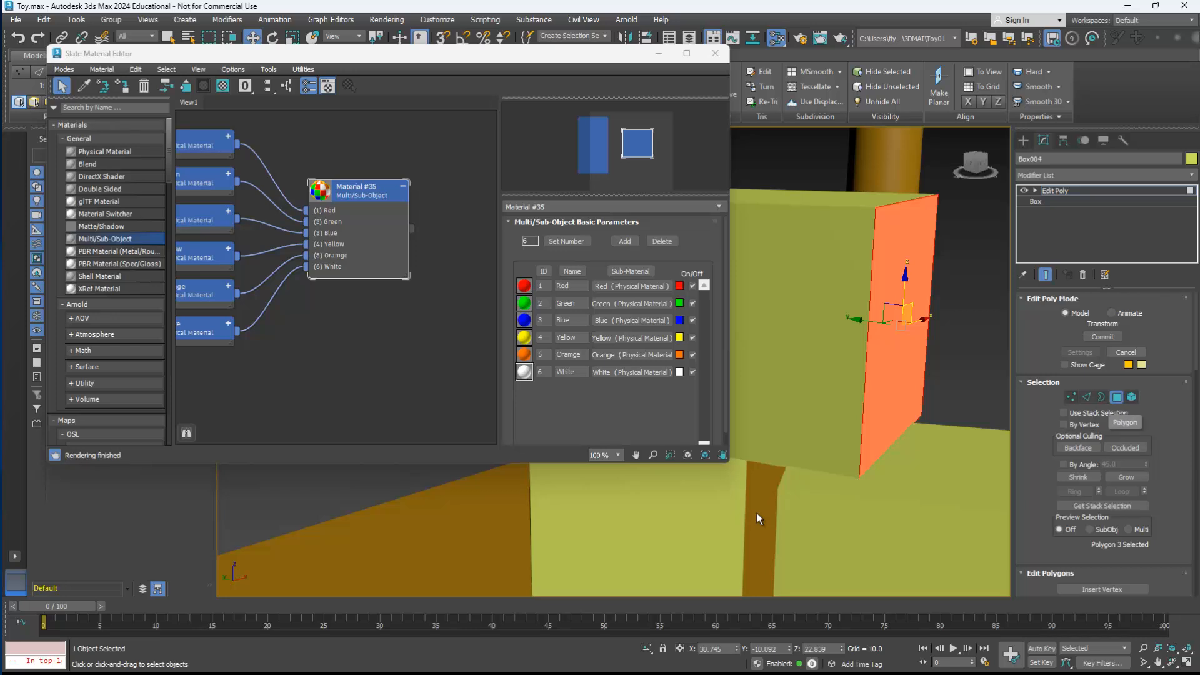
pyautogui.click(1116, 397)
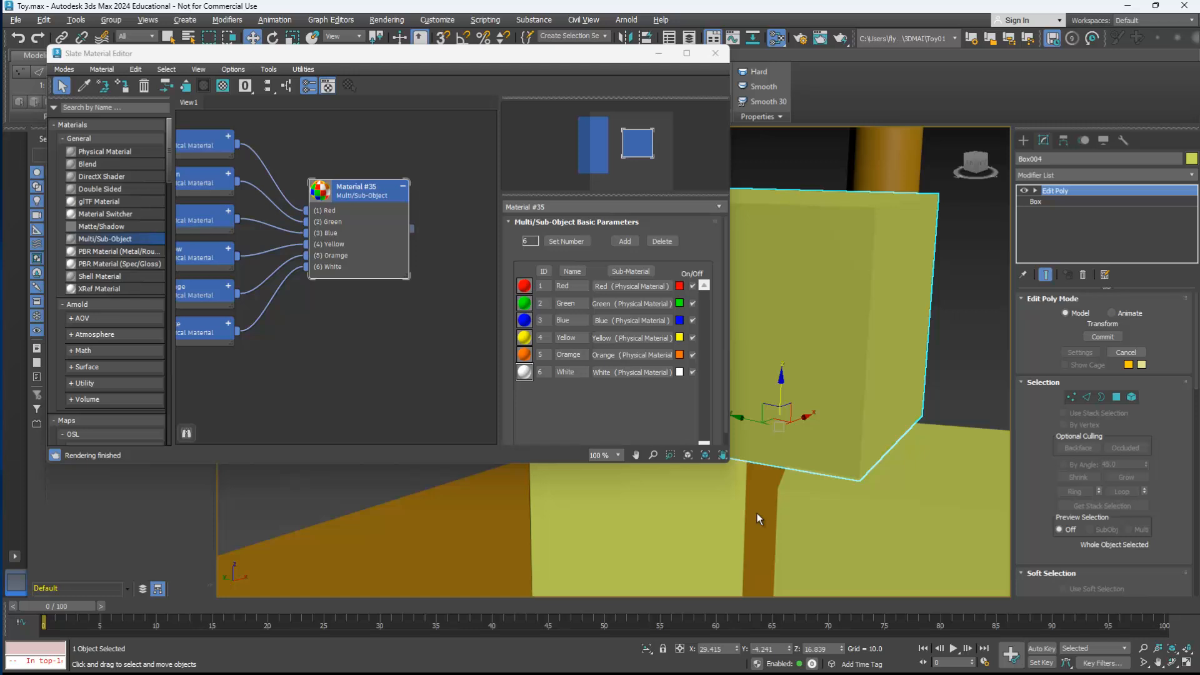
pyautogui.moveTo(411, 229); pyautogui.dragTo(743, 234)
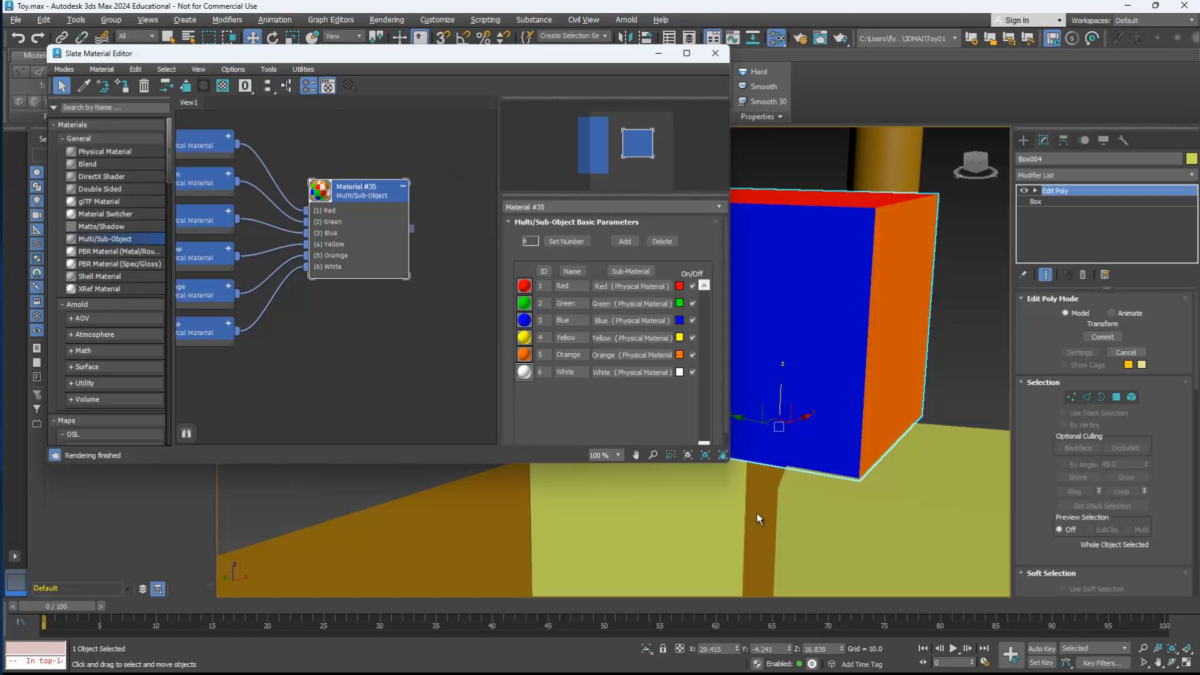
# Step: Assign the same Multi/Sub-Object material to the two lower boxes and close the material editor
pyautogui.moveTo(412, 229); pyautogui.dragTo(594, 520)
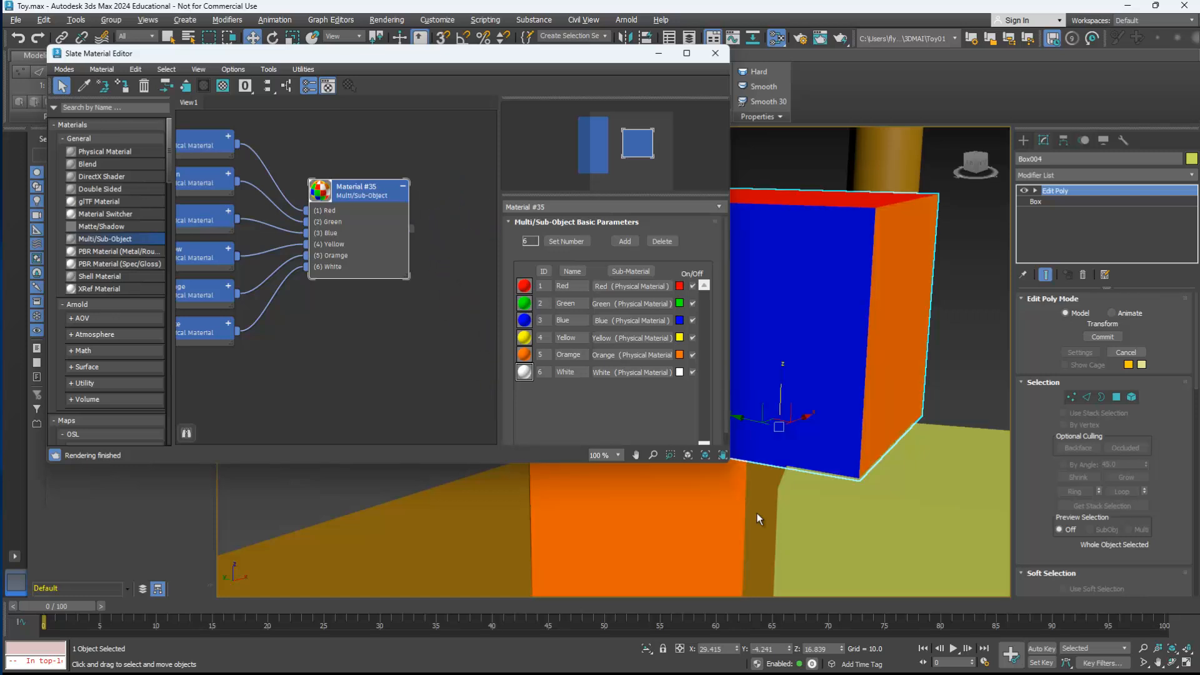
pyautogui.moveTo(412, 229); pyautogui.dragTo(894, 538)
pyautogui.click(715, 53)
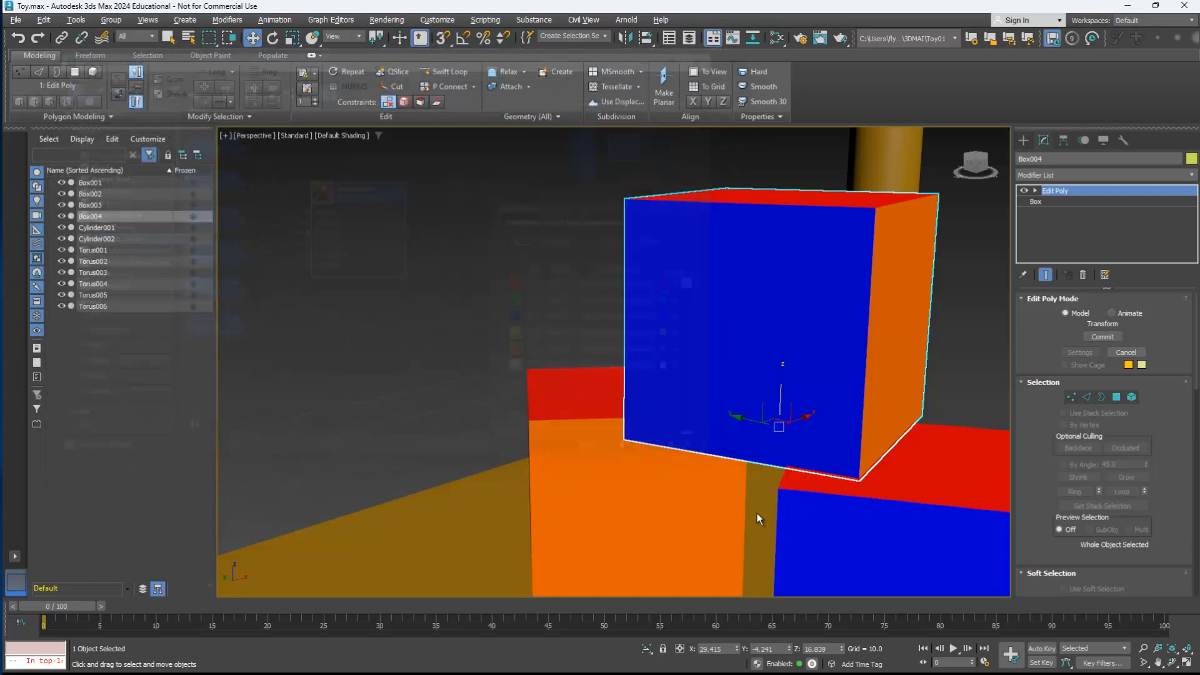
# Step: Set the material ID of the top face of Box004 to 2 (Green) and deselect the face
pyautogui.keyDown('alt'); pyautogui.moveTo(650, 337); pyautogui.dragTo(775, 387, button='middle'); pyautogui.keyUp('alt')
pyautogui.moveTo(757, 512)
pyautogui.keyDown('alt'); pyautogui.mouseDown(button='middle')
pyautogui.moveTo(906, 500)
pyautogui.moveTo(750, 475)
pyautogui.moveTo(675, 478)
pyautogui.moveTo(687, 506)
pyautogui.moveTo(650, 500)
pyautogui.moveTo(756, 481)
pyautogui.moveTo(731, 509)
pyautogui.moveTo(675, 494)
pyautogui.moveTo(757, 519)
pyautogui.mouseUp(button='middle'); pyautogui.keyUp('alt')
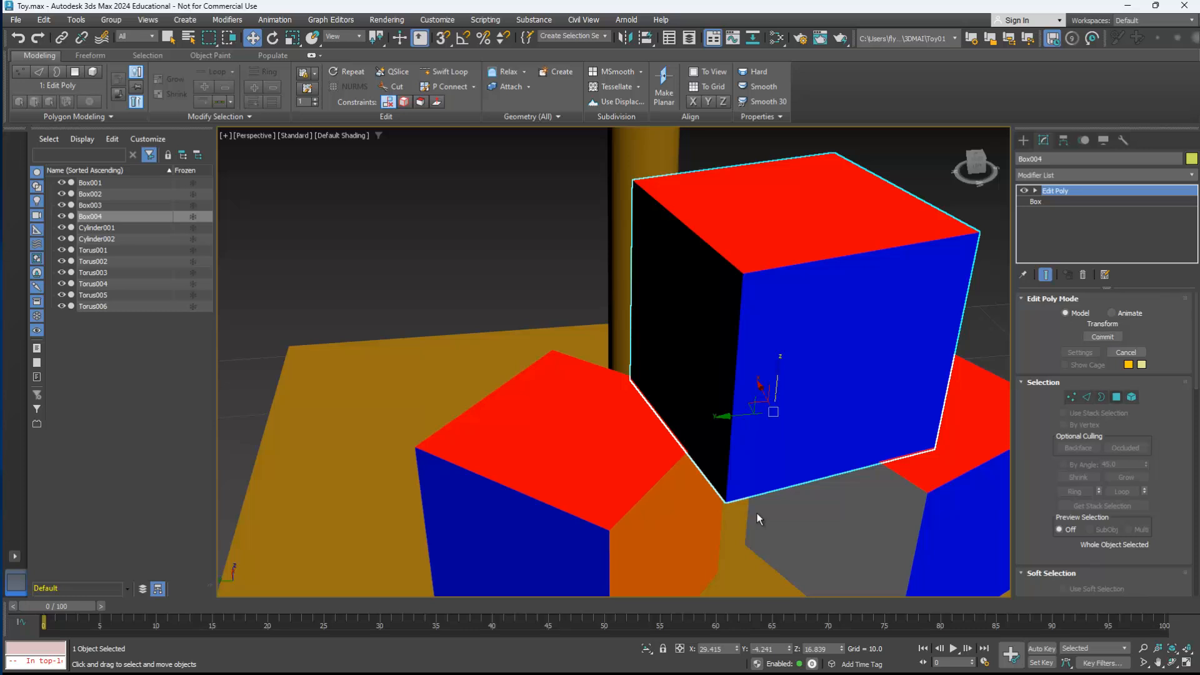
pyautogui.press('4')
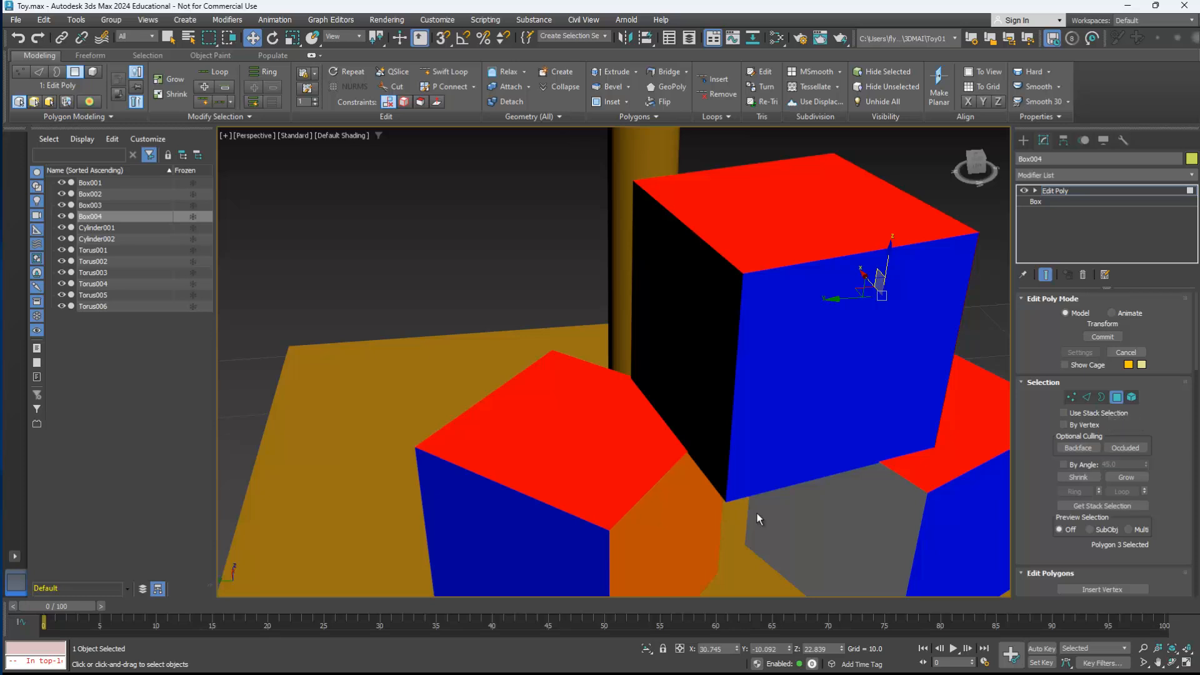
pyautogui.click(796, 213)
pyautogui.moveTo(797, 212); pyautogui.dragTo(655, 213, button='middle')
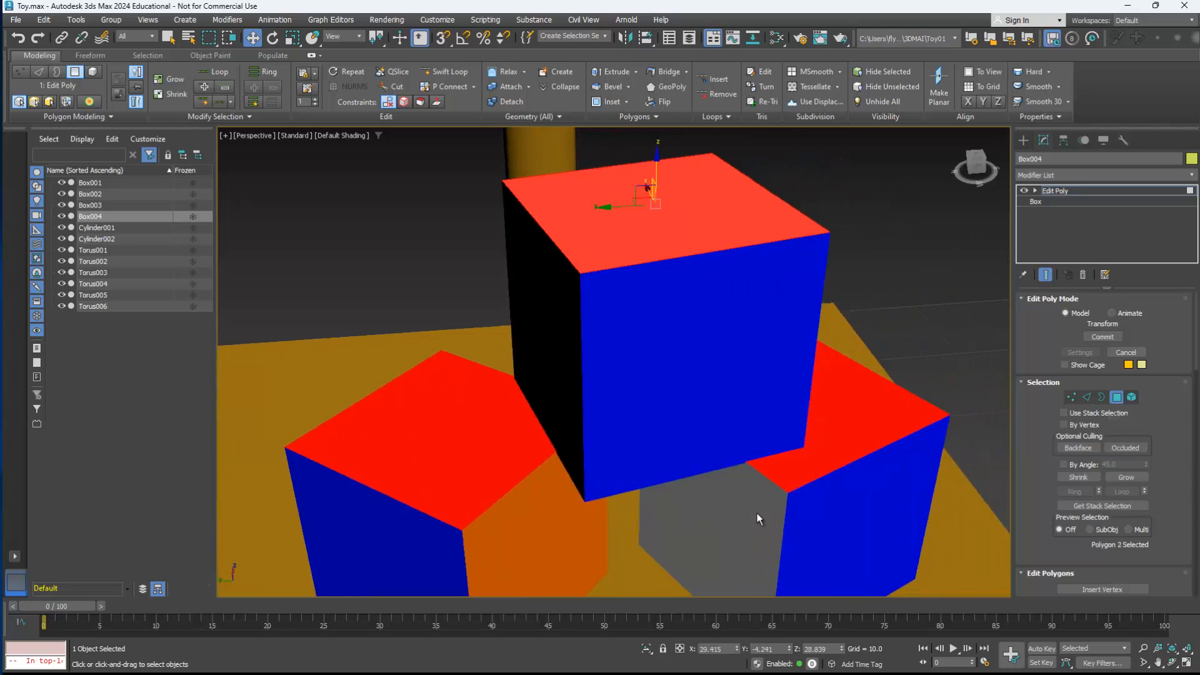
pyautogui.scroll(-5, 1104, 446)
pyautogui.scroll(-10, 1104, 446)
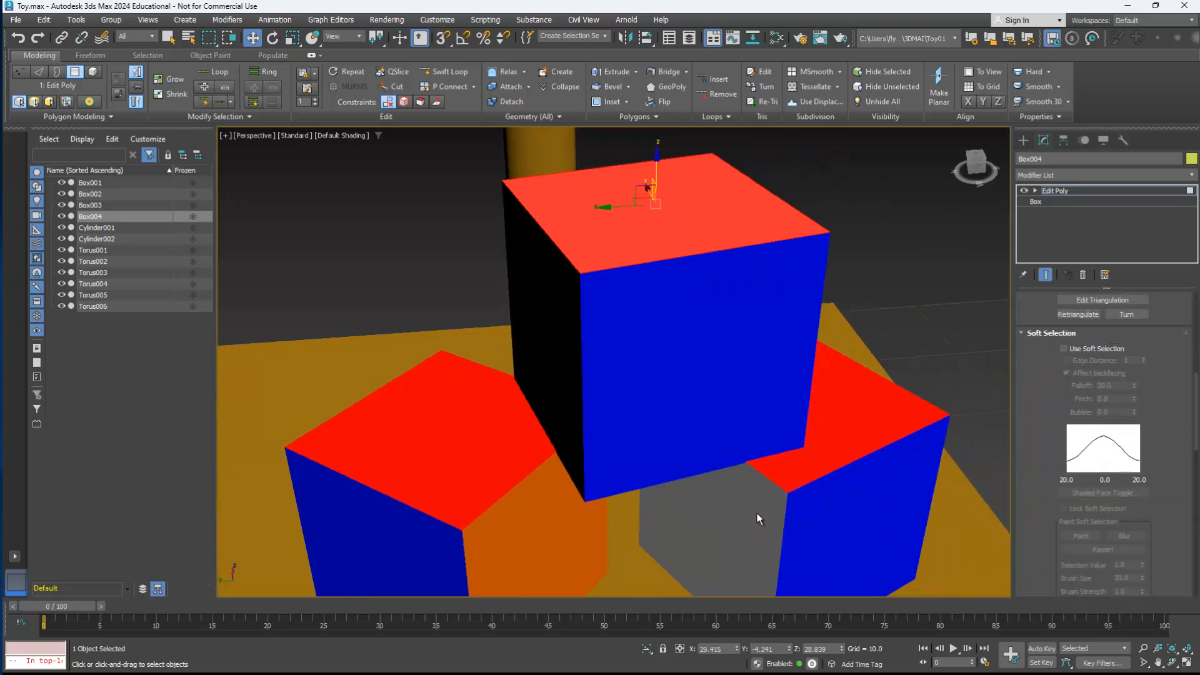
pyautogui.scroll(-5, 1104, 446)
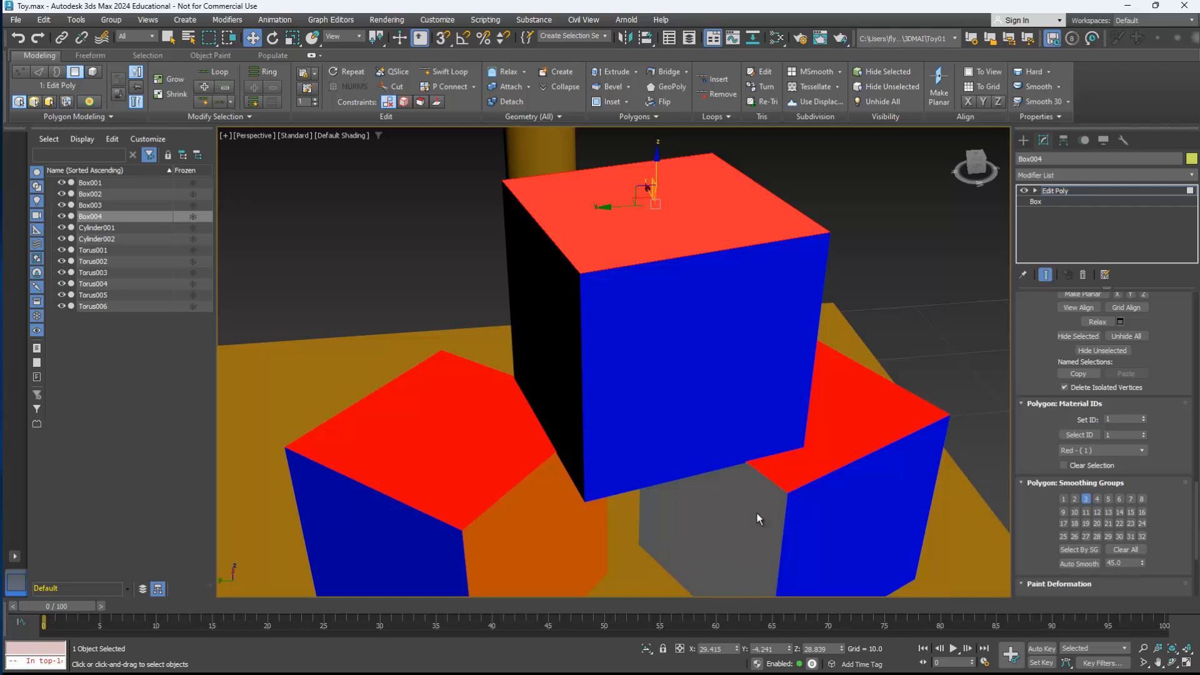
pyautogui.click(1144, 417)
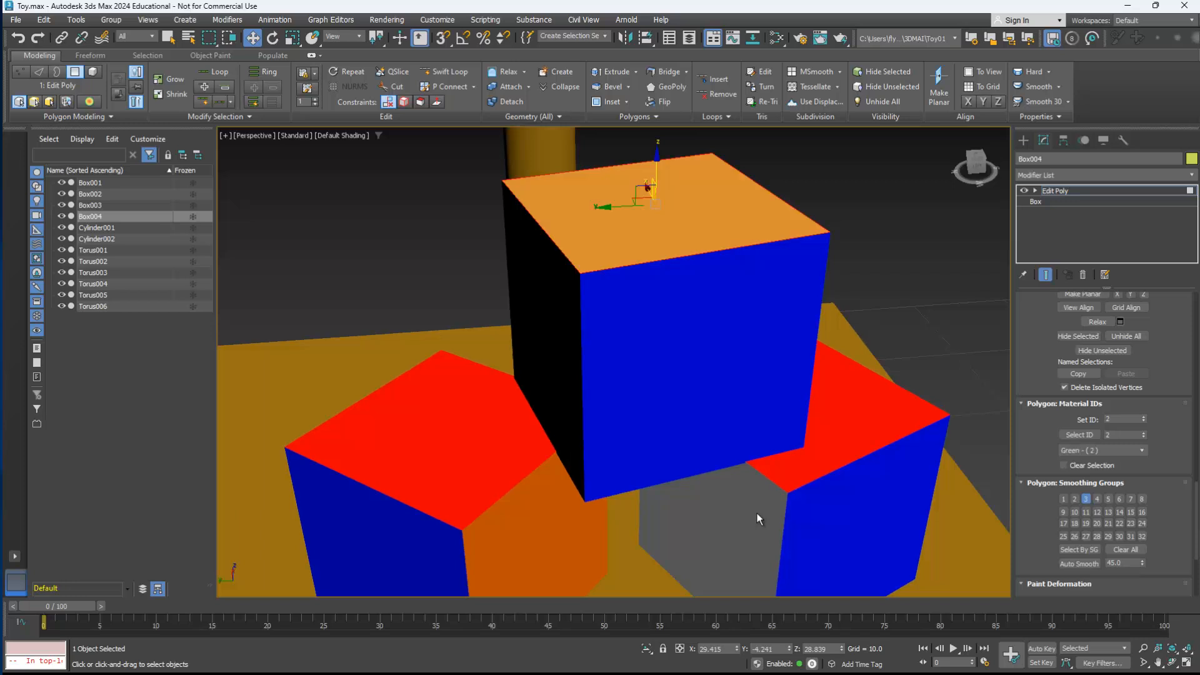
pyautogui.click(756, 512)
# Step: Leave polygon editing on Box004 and convert Box002 to an Editable Poly
pyautogui.keyDown('alt'); pyautogui.moveTo(757, 513); pyautogui.dragTo(760, 519, button='middle'); pyautogui.keyUp('alt')
pyautogui.click(1191, 176)
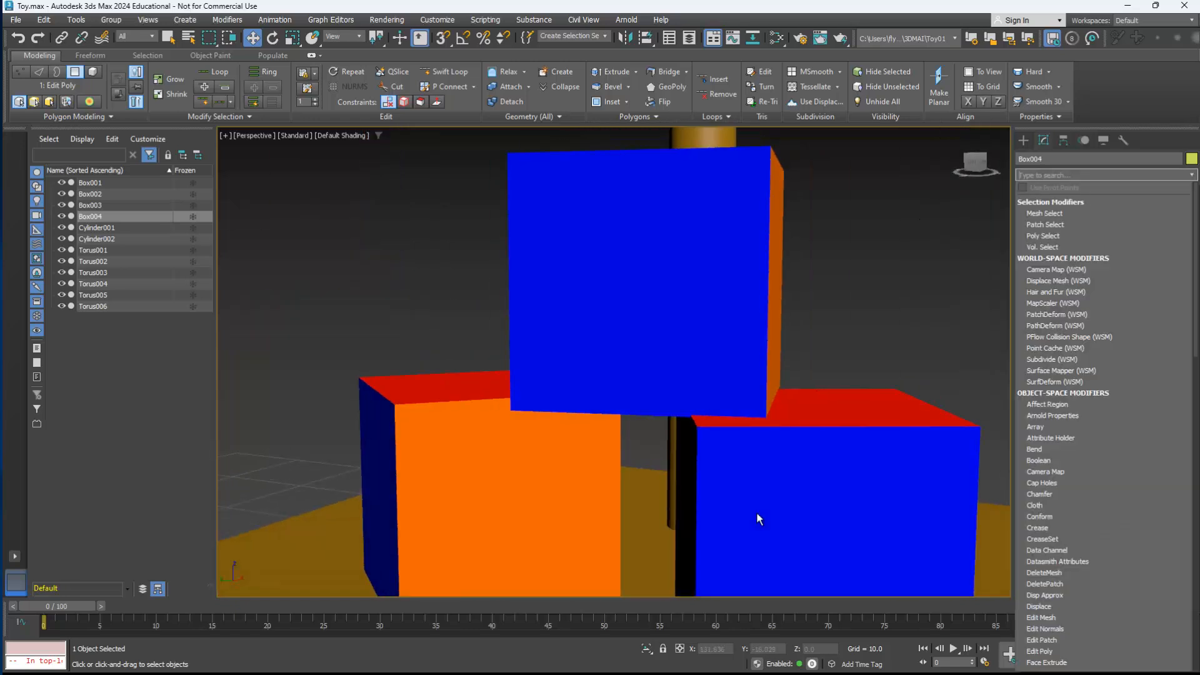
pyautogui.click(1192, 176)
pyautogui.click(1055, 190)
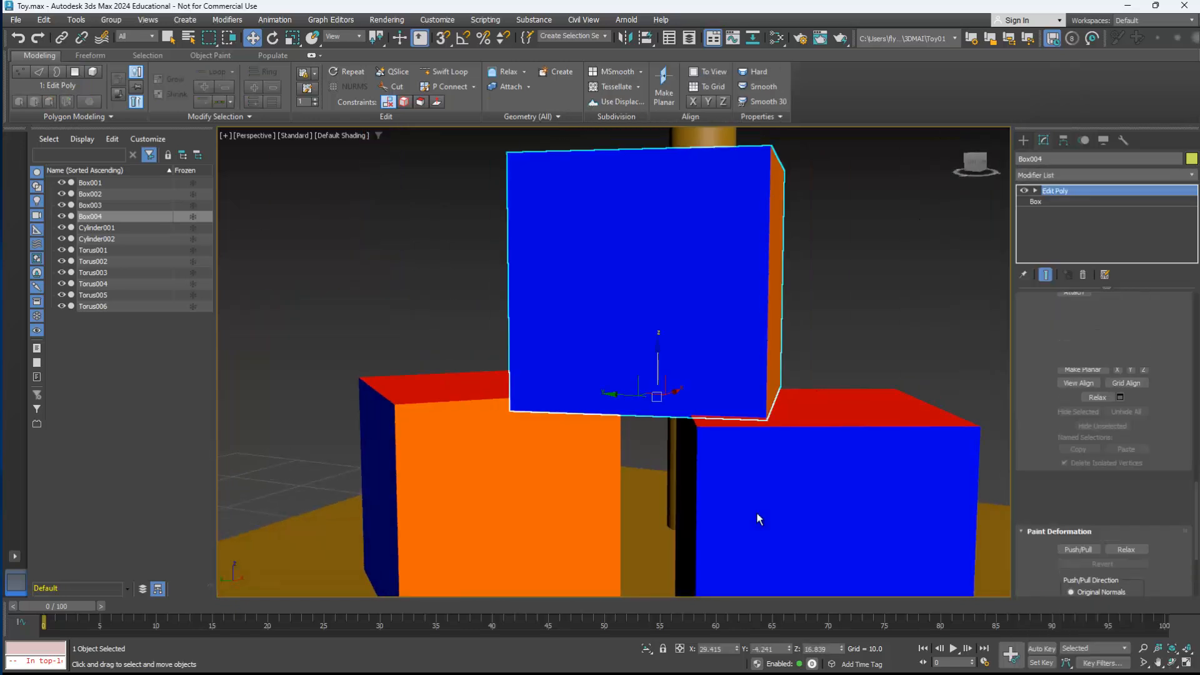
pyautogui.click(894, 472)
pyautogui.rightClick(894, 471)
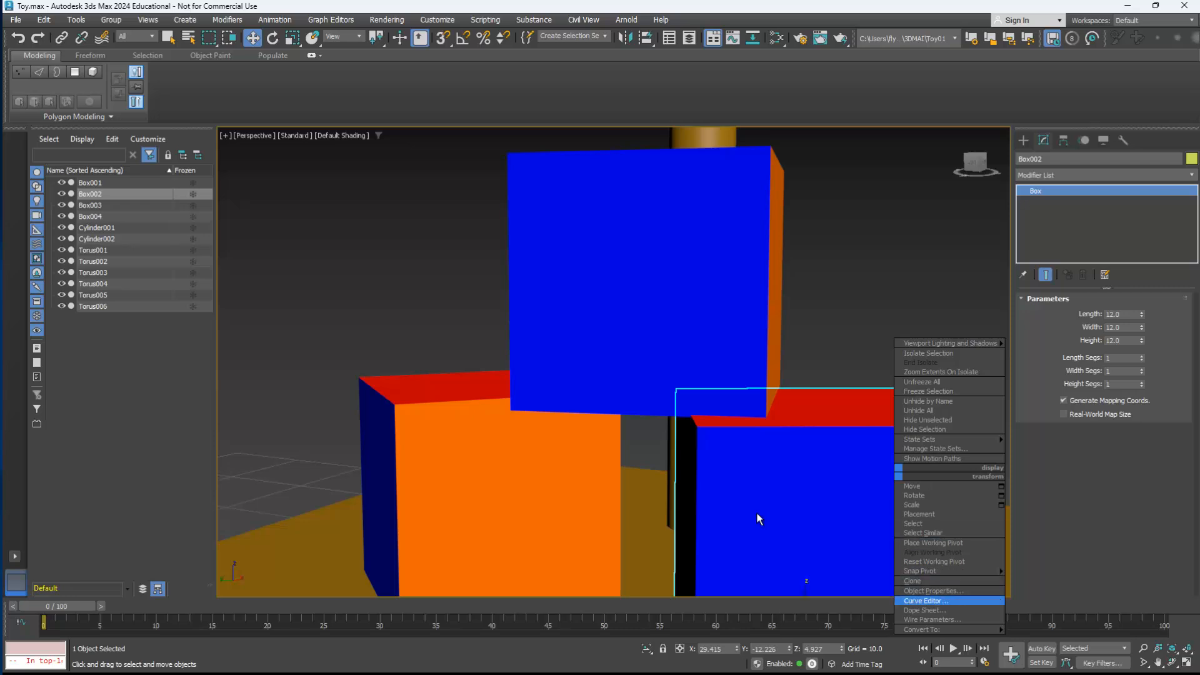
pyautogui.moveTo(950, 630)
pyautogui.click(847, 639)
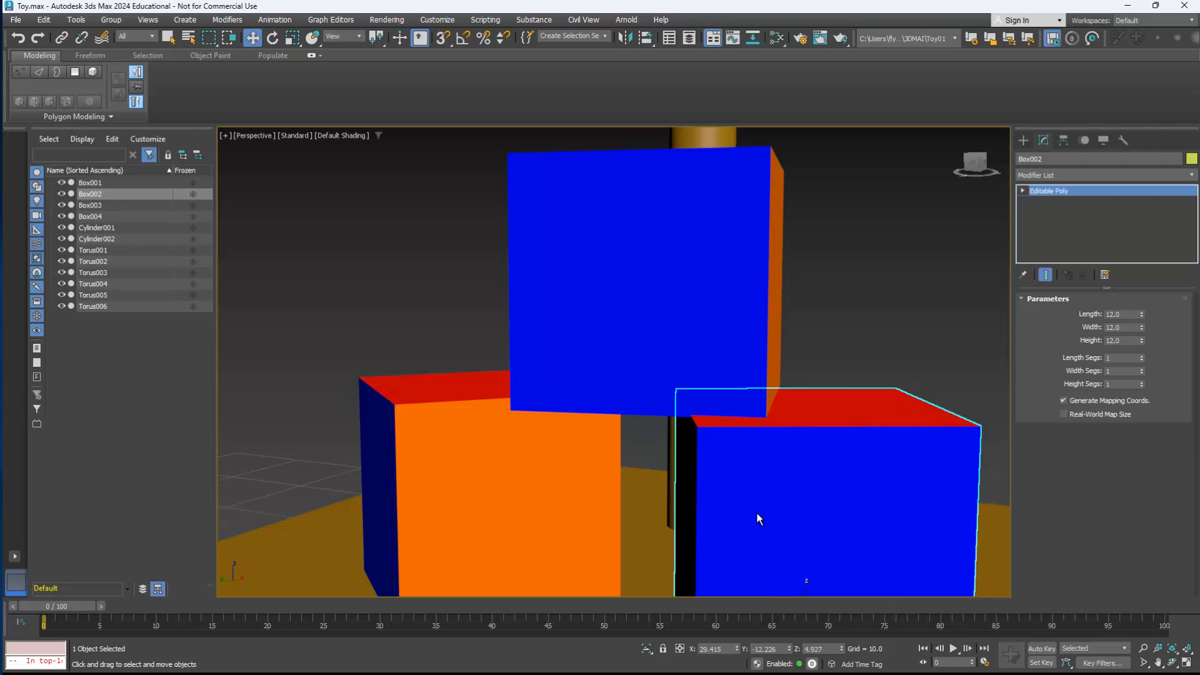
# Step: Set the material ID of the blue side face of Box002 to 2 (Green) and deselect the face
pyautogui.moveTo(759, 519); pyautogui.dragTo(728, 463, button='middle')
pyautogui.press('4')
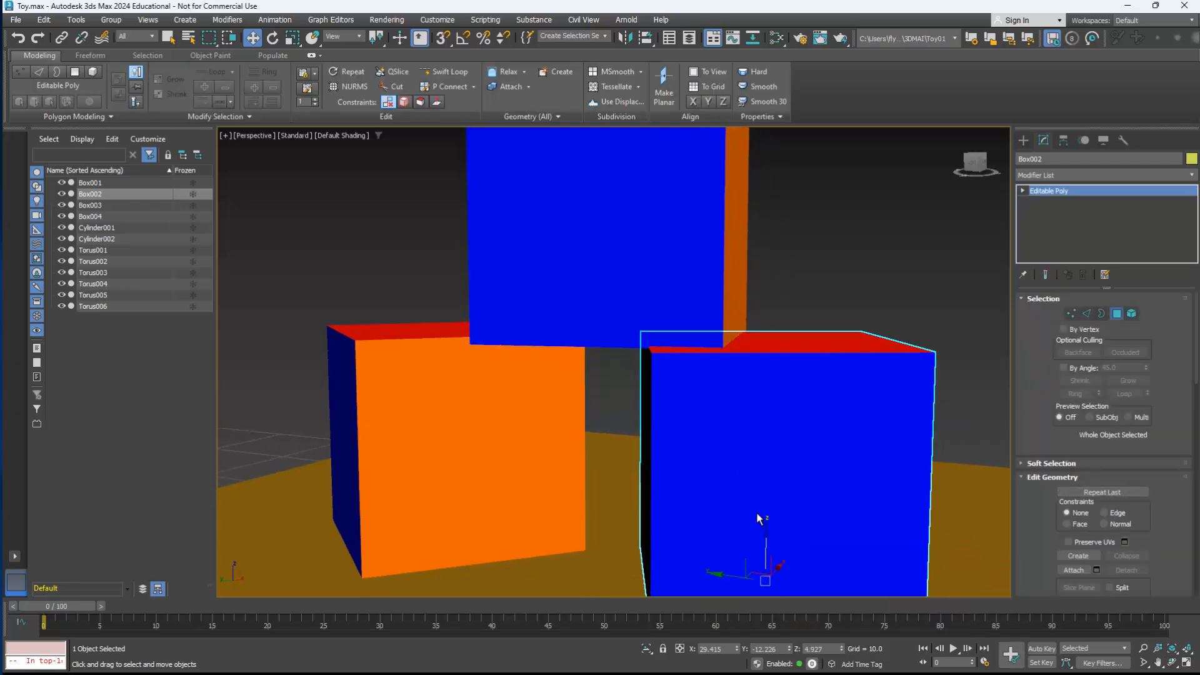
pyautogui.click(760, 519)
pyautogui.keyDown('alt'); pyautogui.moveTo(759, 519); pyautogui.dragTo(759, 519, button='middle'); pyautogui.keyUp('alt')
pyautogui.scroll(-10, 1106, 443)
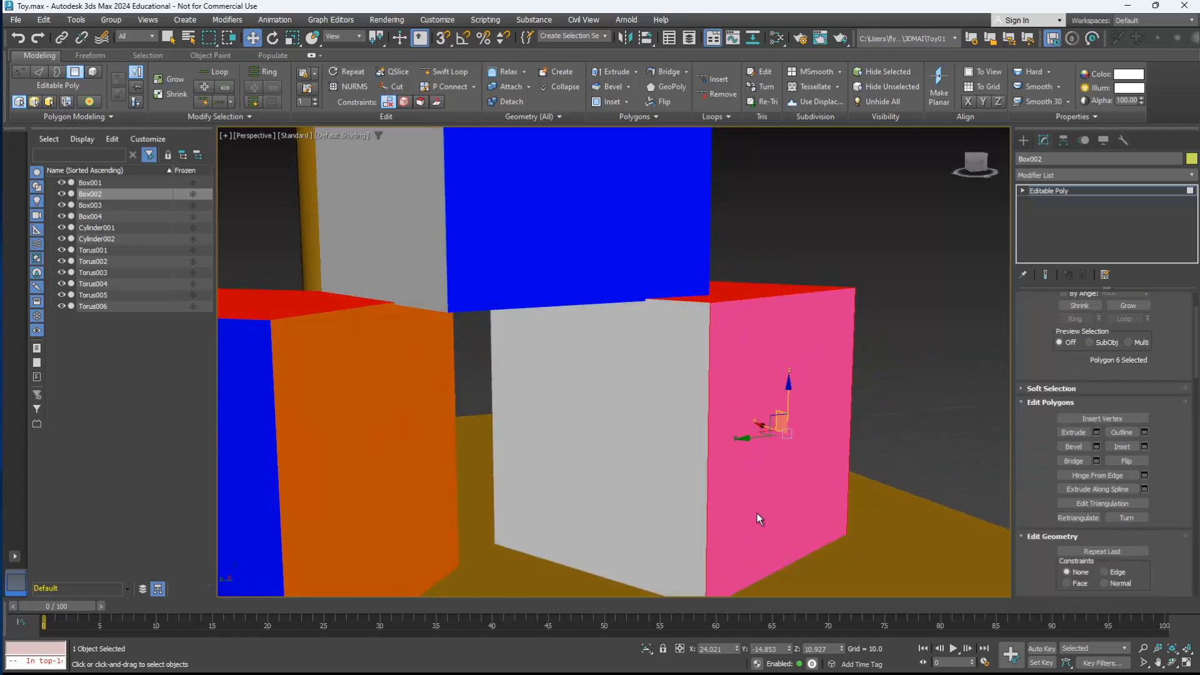
pyautogui.scroll(-5, 1106, 444)
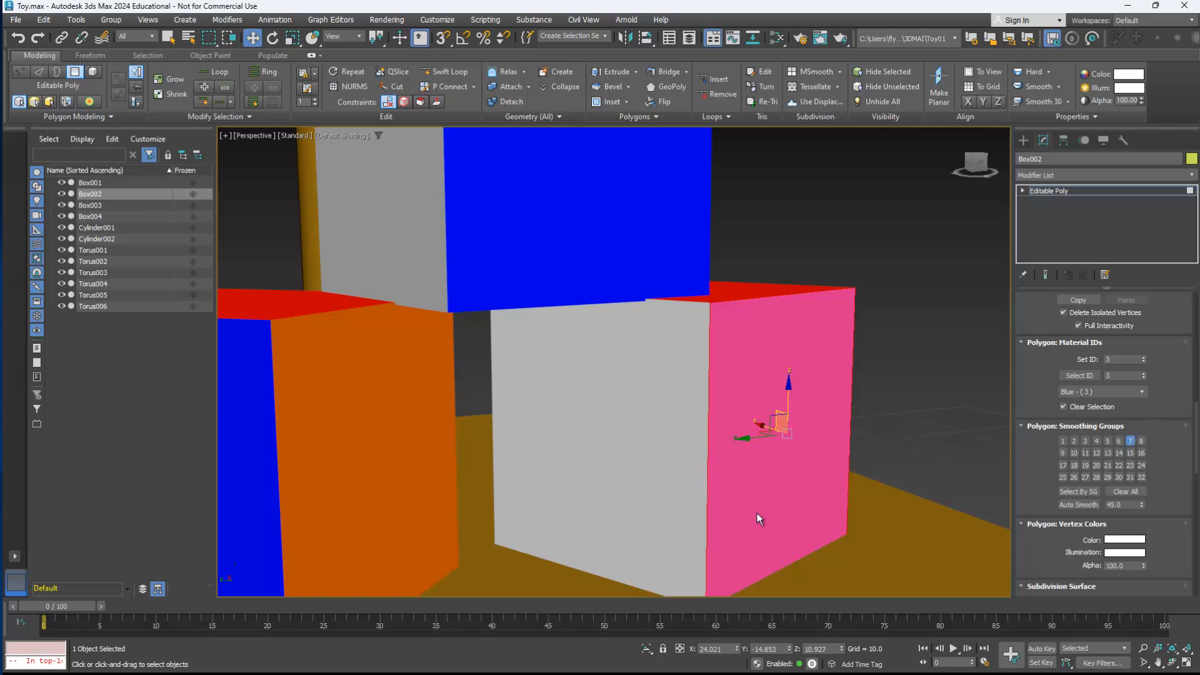
pyautogui.scroll(-2, 1106, 444)
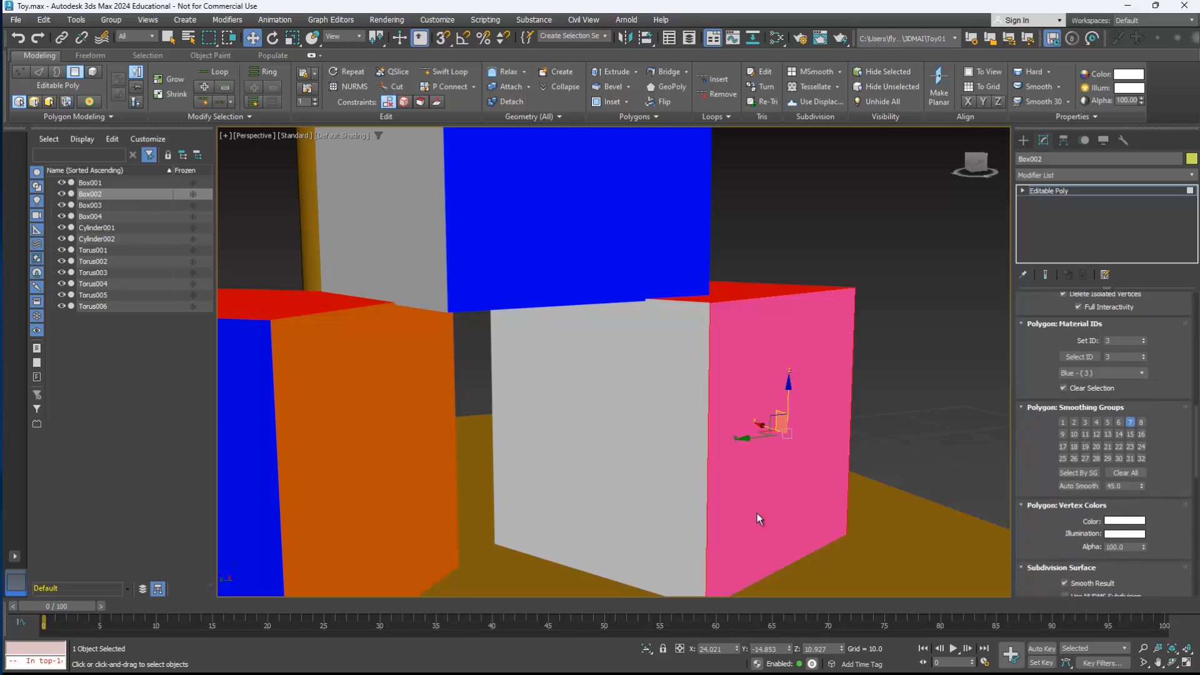
pyautogui.click(1143, 343)
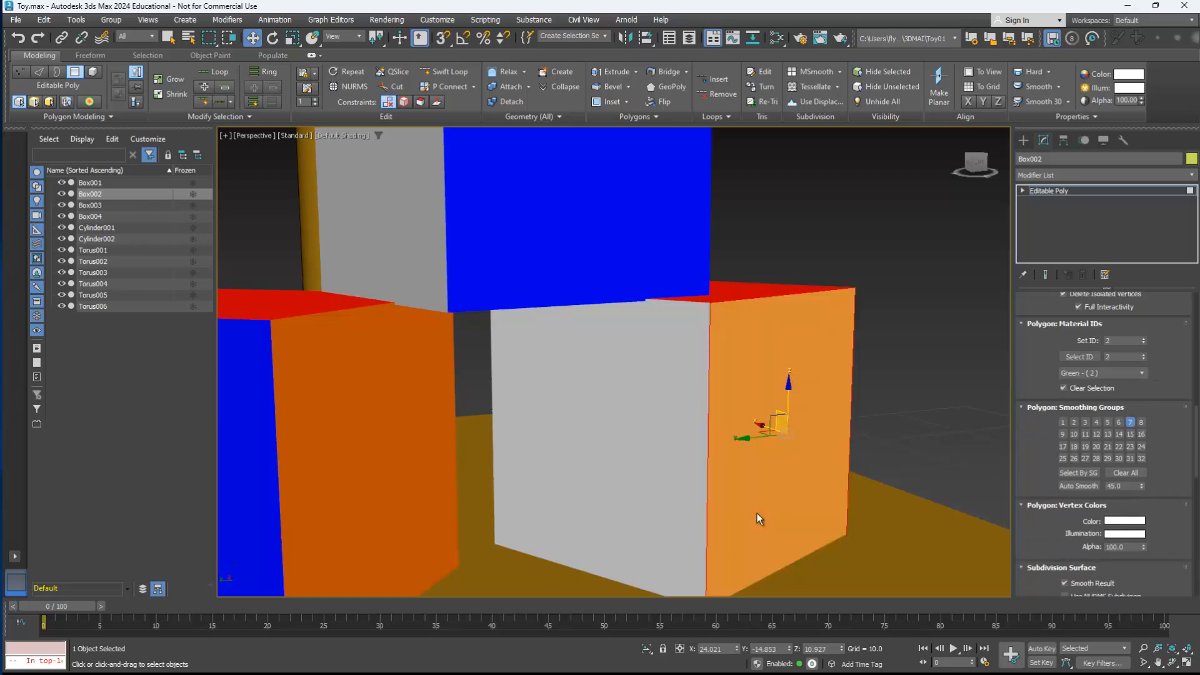
pyautogui.hotkey('ctrl', 'z')
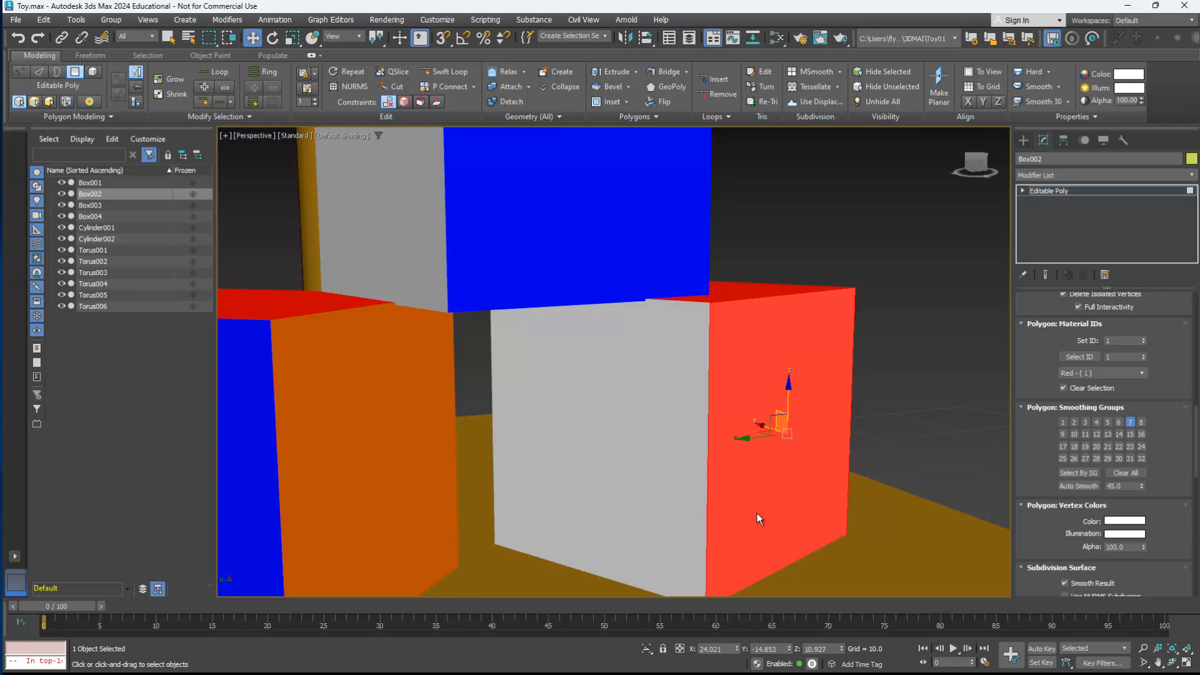
pyautogui.hotkey('ctrl', 'y')
pyautogui.hotkey('ctrl', 'd')
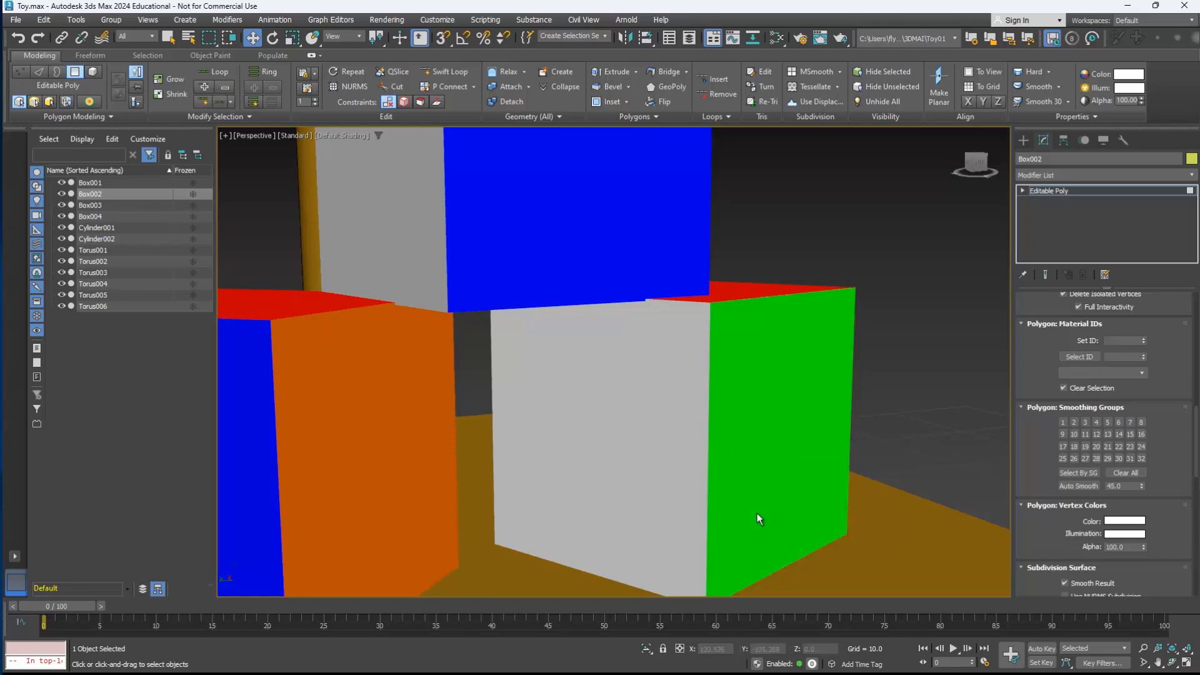
# Step: Select the white side face of Box002 and check its material ID against the slots of the Multi/Sub-Object material
pyautogui.moveTo(758, 518)
pyautogui.keyDown('alt'); pyautogui.mouseDown(button='middle')
pyautogui.moveTo(791, 518)
pyautogui.moveTo(760, 519)
pyautogui.mouseUp(button='middle'); pyautogui.keyUp('alt')
pyautogui.click(760, 519)
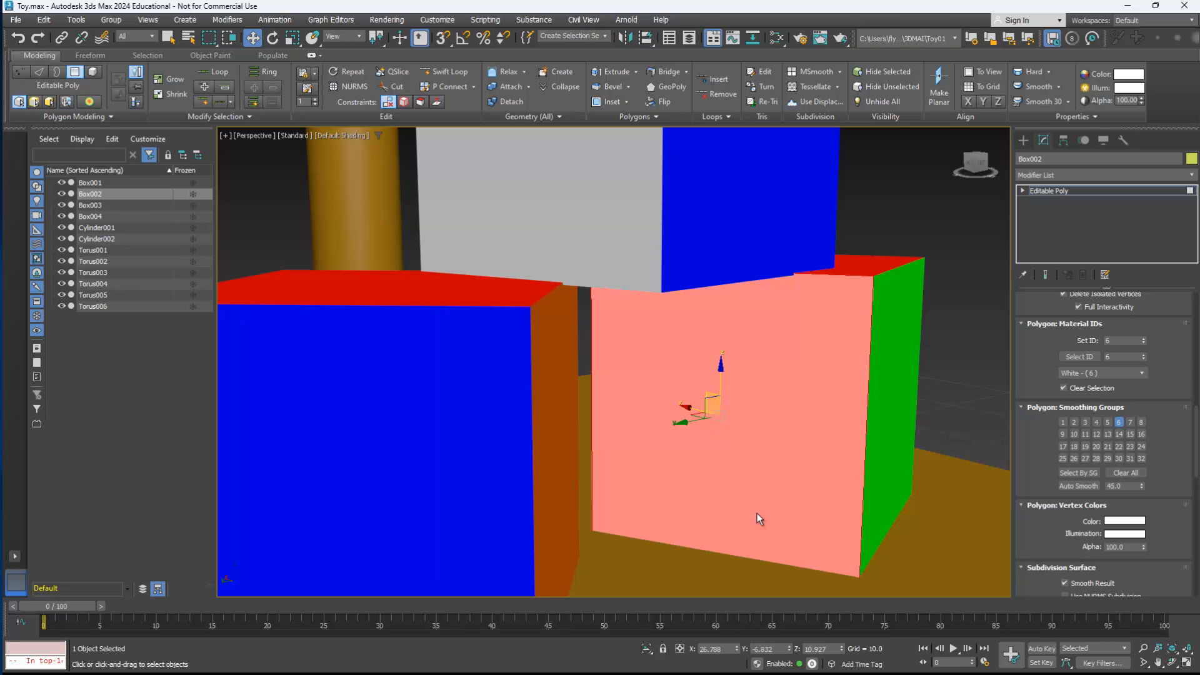
pyautogui.press('m')
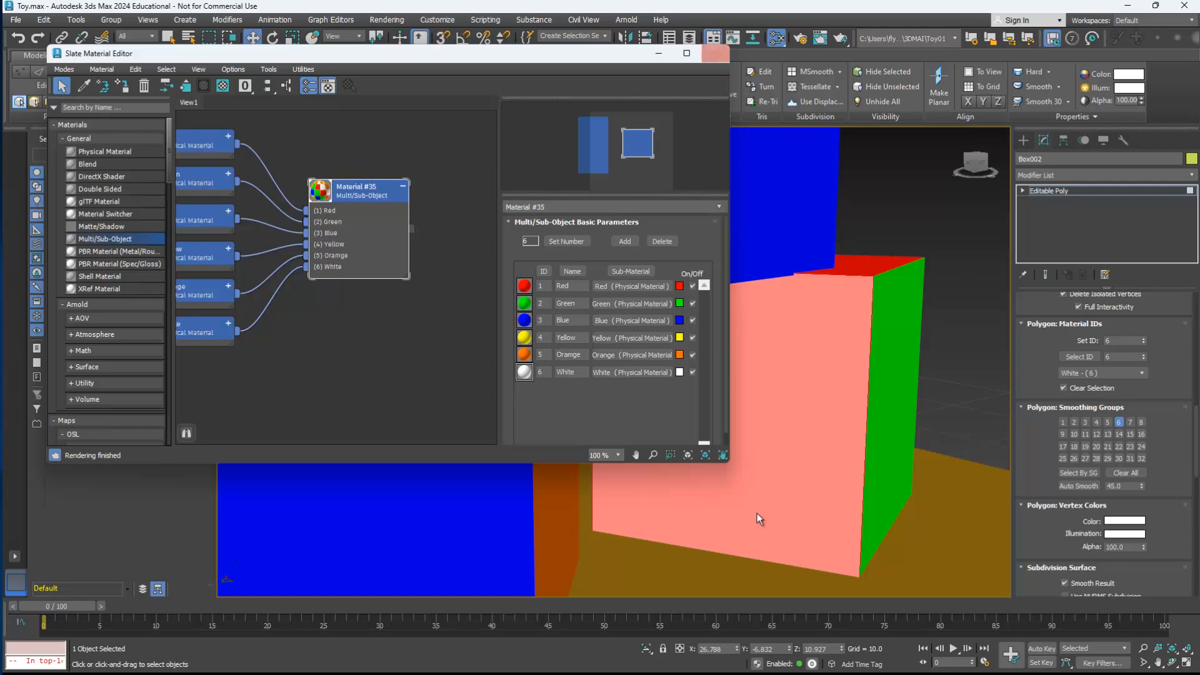
pyautogui.click(715, 53)
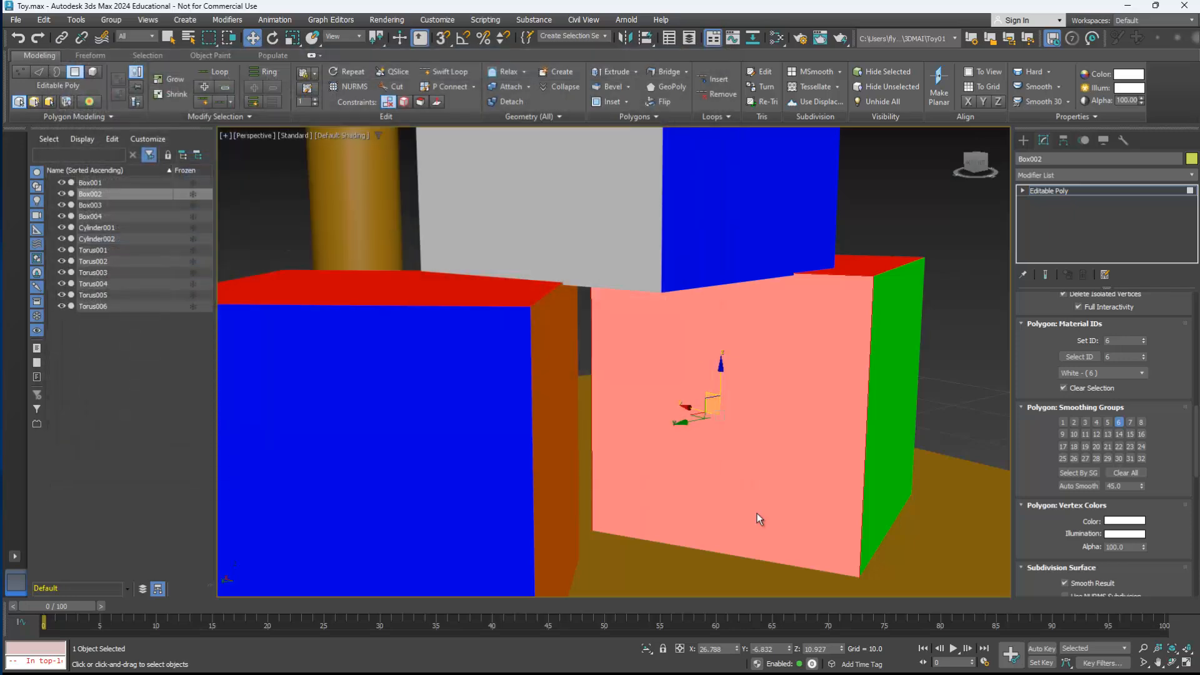
# Step: Leave polygon editing on Box002 and bring the whole toy into view
pyautogui.scroll(-3, 757, 519)
pyautogui.moveTo(757, 519)
pyautogui.keyDown('alt'); pyautogui.mouseDown(button='middle')
pyautogui.moveTo(856, 517)
pyautogui.moveTo(707, 534)
pyautogui.moveTo(819, 500)
pyautogui.moveTo(841, 500)
pyautogui.moveTo(644, 538)
pyautogui.moveTo(691, 542)
pyautogui.mouseUp(button='middle'); pyautogui.keyUp('alt')
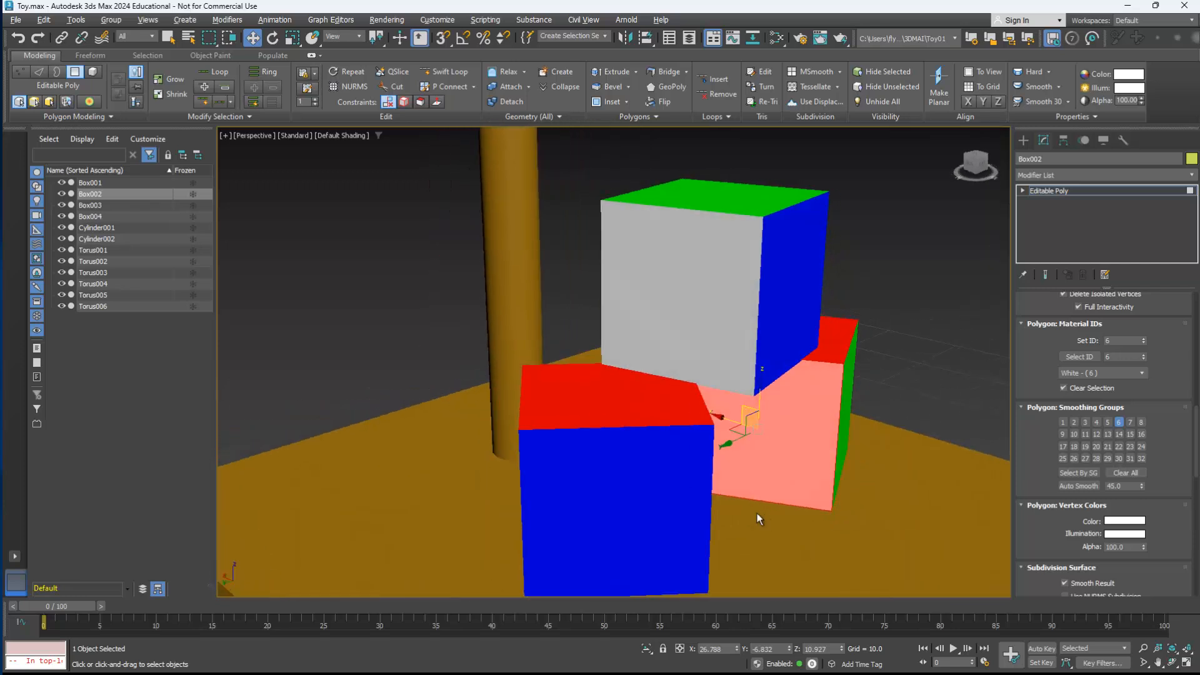
pyautogui.scroll(-5, 757, 518)
pyautogui.press('4')
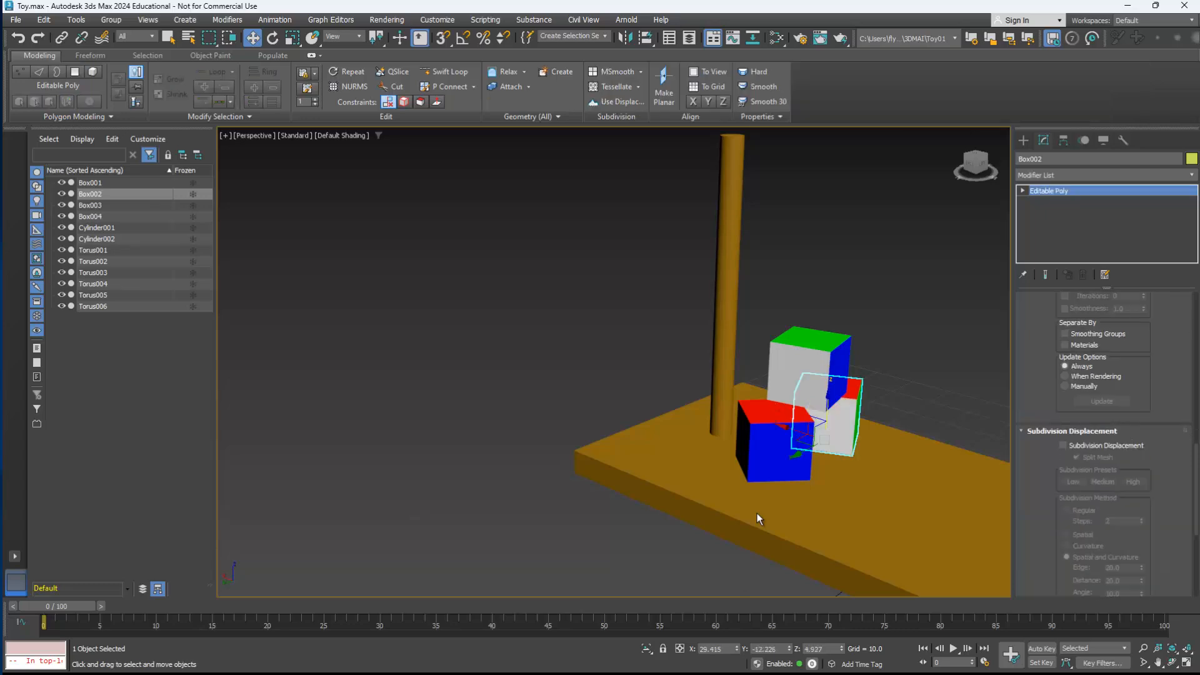
pyautogui.moveTo(757, 518)
pyautogui.mouseDown(button='middle')
pyautogui.moveTo(625, 513)
pyautogui.moveTo(727, 495)
pyautogui.moveTo(768, 523)
pyautogui.moveTo(758, 519)
pyautogui.mouseUp(button='middle')
pyautogui.scroll(-2, 756, 519)
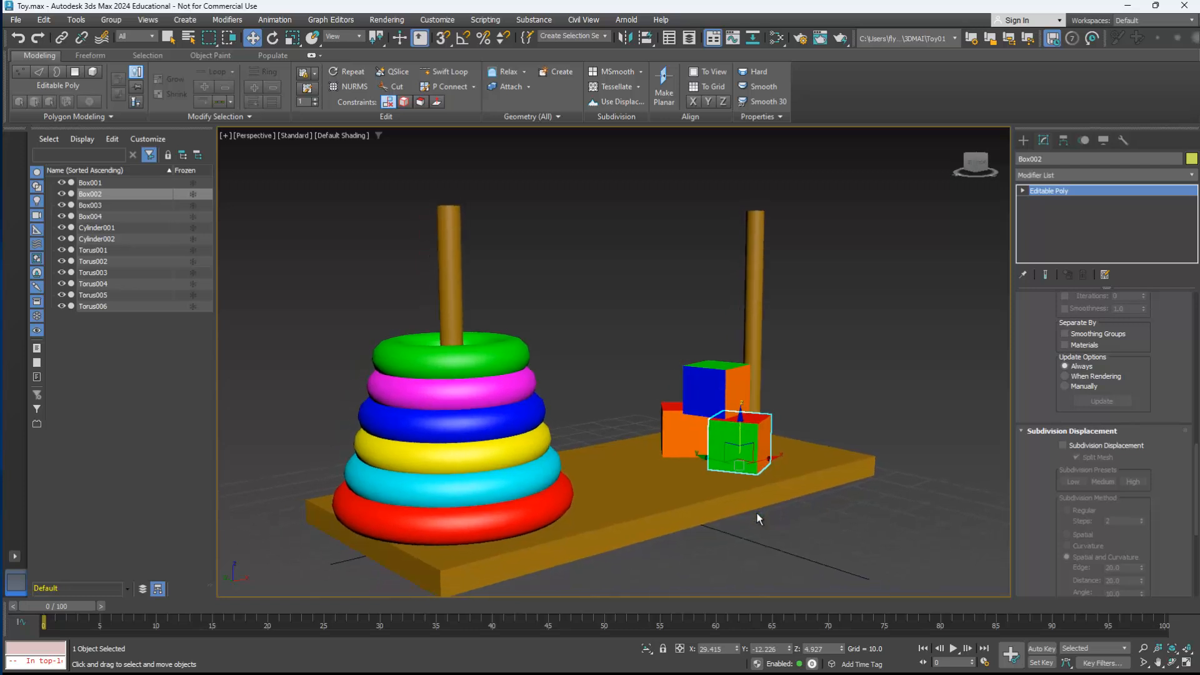